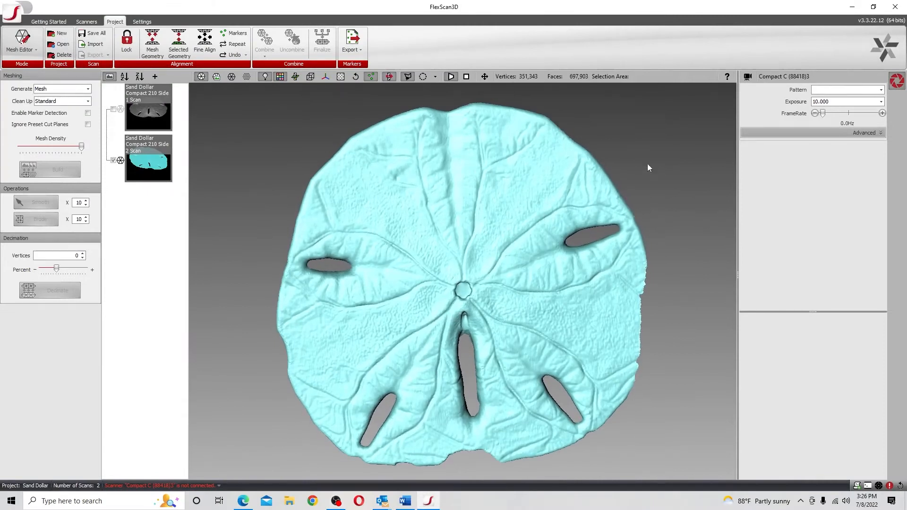
{"action": "left_click_drag", "start_coordinate": [647, 160], "coordinate": [646, 139]}
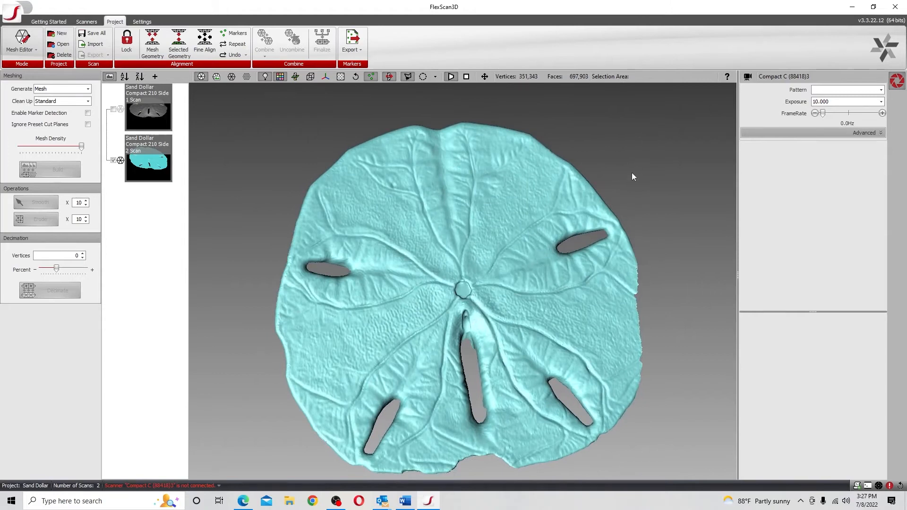
{"action": "mouse_move", "coordinate": [664, 163]}
{"action": "left_mouse_down"}
{"action": "mouse_move", "coordinate": [638, 188]}
{"action": "mouse_move", "coordinate": [644, 161]}
{"action": "mouse_move", "coordinate": [607, 154]}
{"action": "mouse_move", "coordinate": [628, 156]}
{"action": "mouse_move", "coordinate": [634, 183]}
{"action": "mouse_move", "coordinate": [632, 157]}
{"action": "left_mouse_up"}
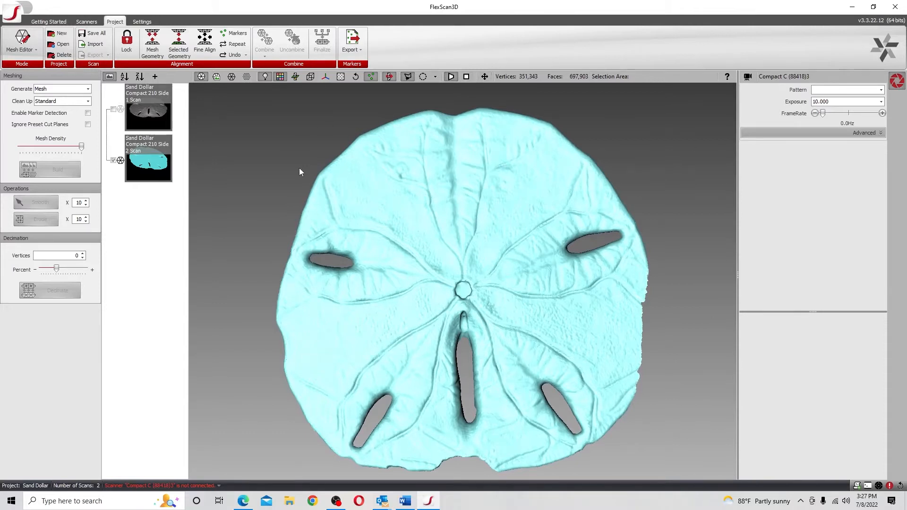
{"action": "left_click_drag", "start_coordinate": [300, 169], "coordinate": [321, 167]}
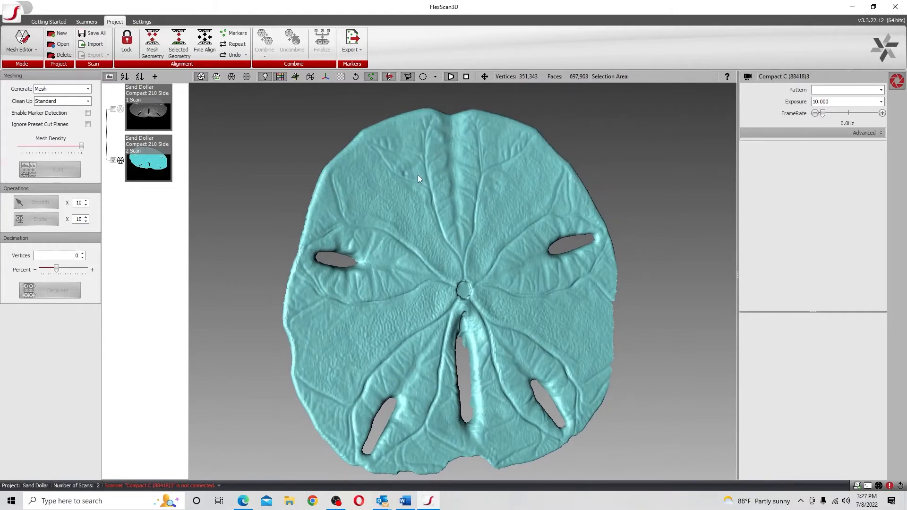
{"action": "left_click_drag", "start_coordinate": [542, 229], "coordinate": [519, 220]}
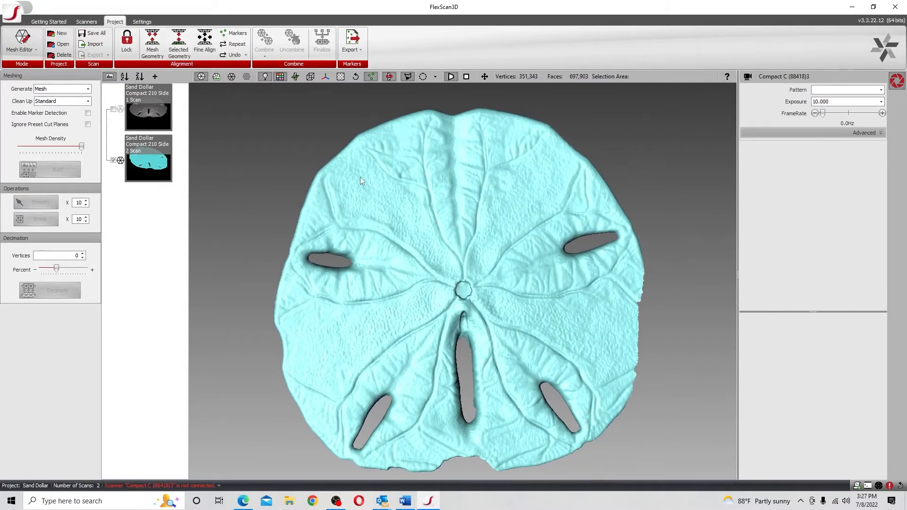
Switch to the Measurement Tool mode and start creating a Plane entity with the By Picking method
{"action": "left_click", "coordinate": [21, 56]}
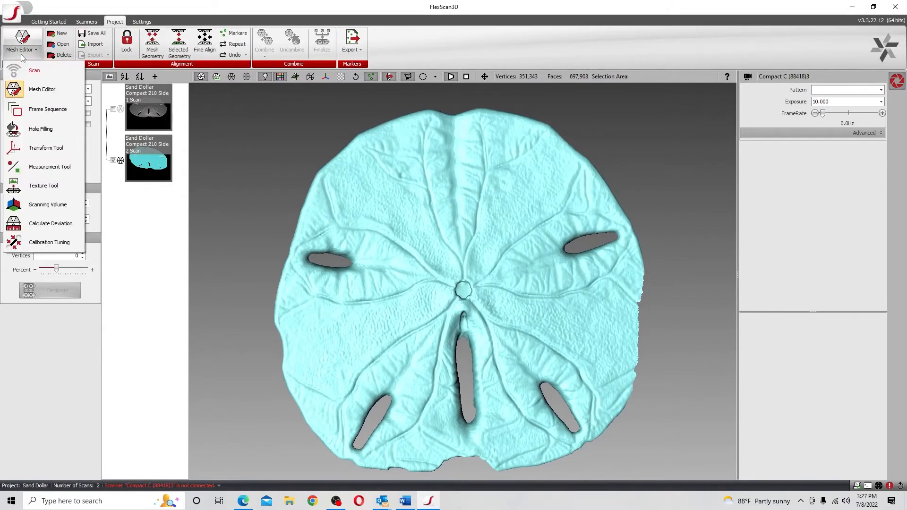
{"action": "left_click", "coordinate": [49, 167]}
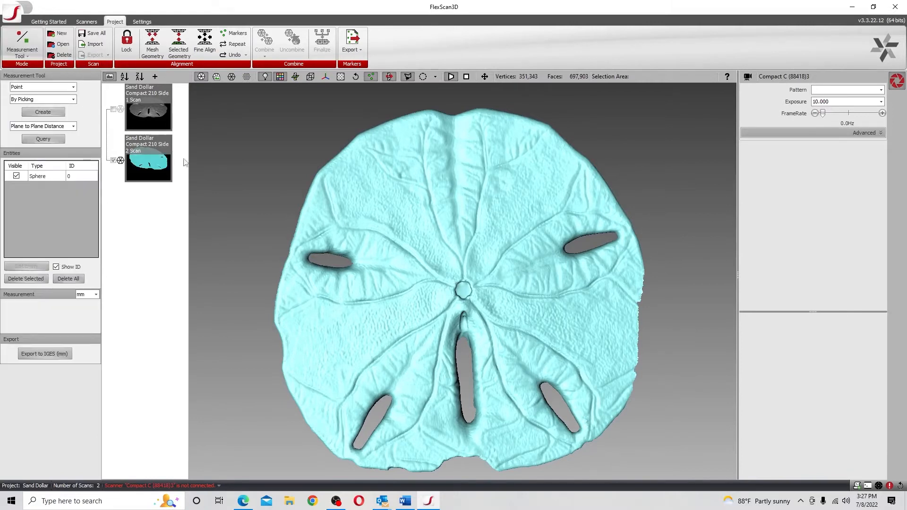
{"action": "left_click", "coordinate": [73, 87]}
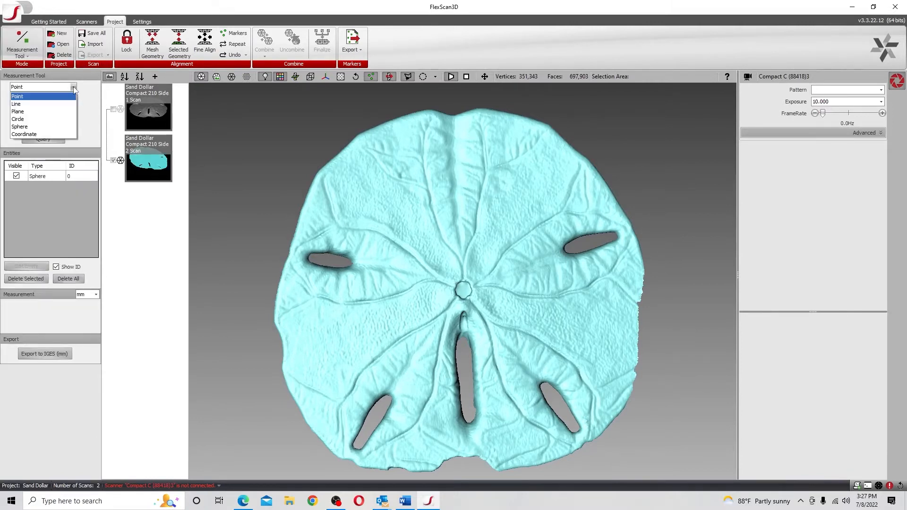
{"action": "left_click", "coordinate": [52, 111]}
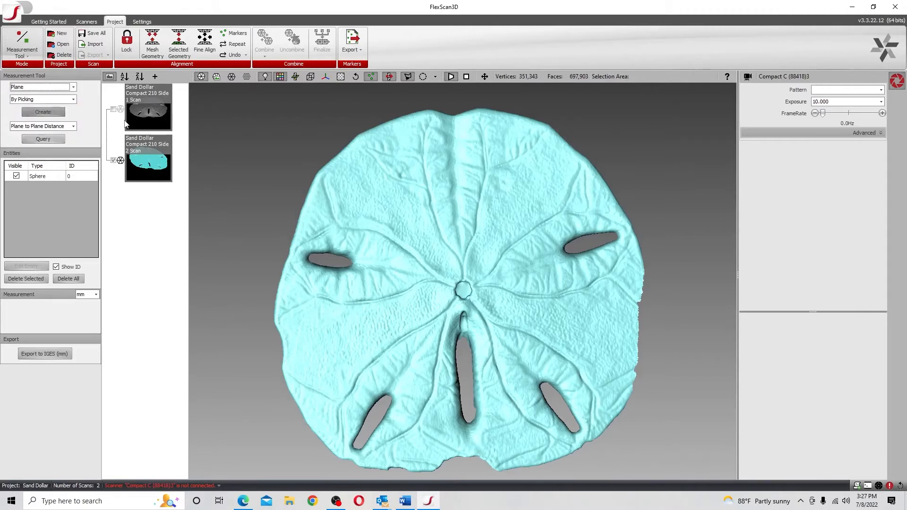
{"action": "left_click", "coordinate": [73, 99]}
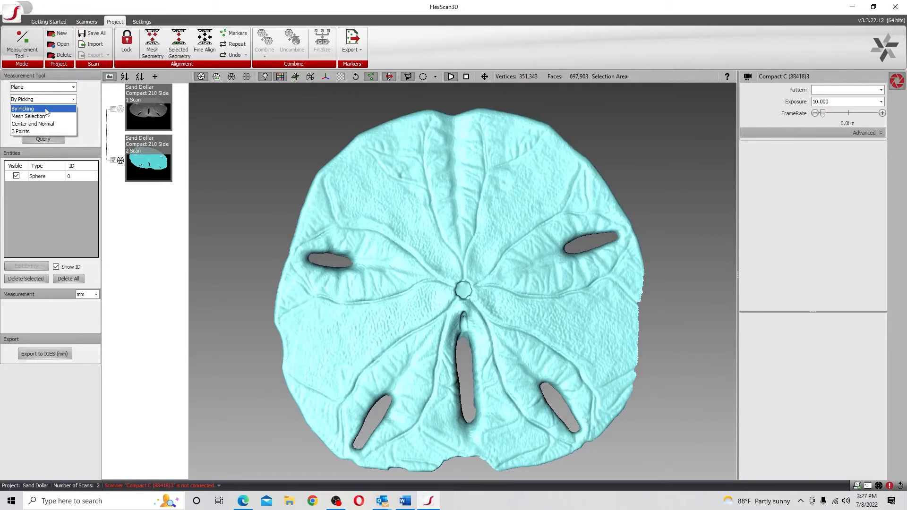
{"action": "left_click", "coordinate": [52, 109]}
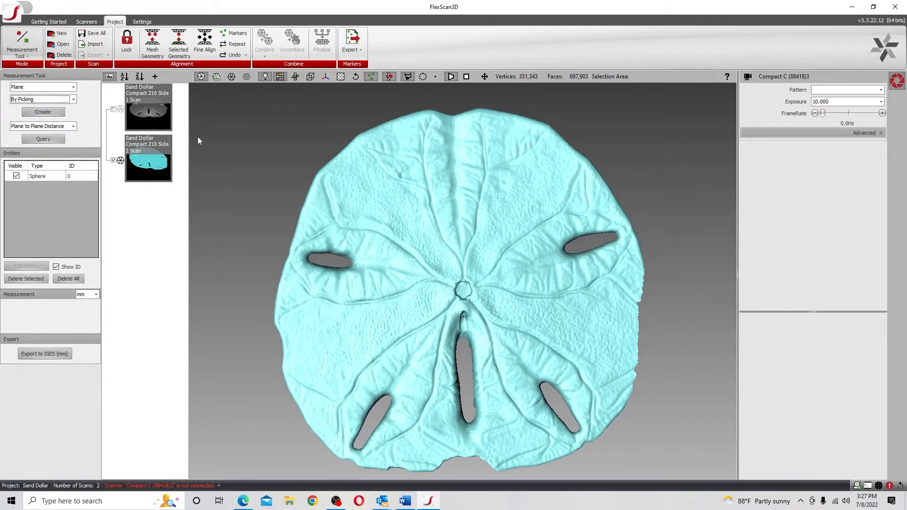
{"action": "left_click", "coordinate": [43, 112]}
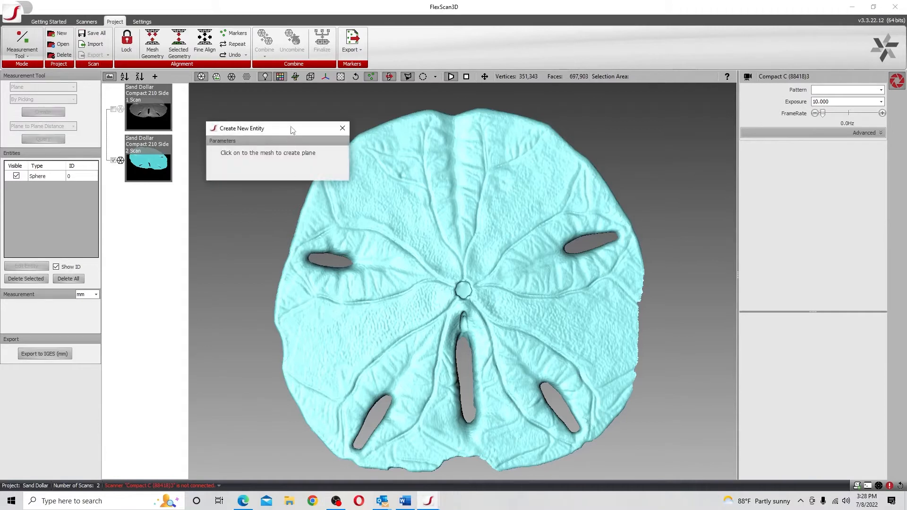
{"action": "left_click_drag", "start_coordinate": [292, 131], "coordinate": [273, 107]}
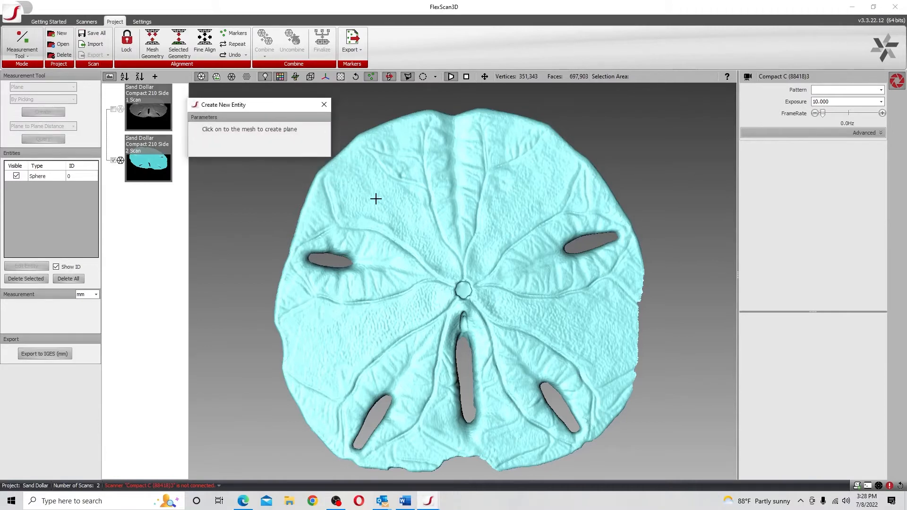
Fit the plane to points picked across the upper, left and right surface areas of the sand dollar mesh, and finish the entity
{"action": "left_click", "coordinate": [537, 194]}
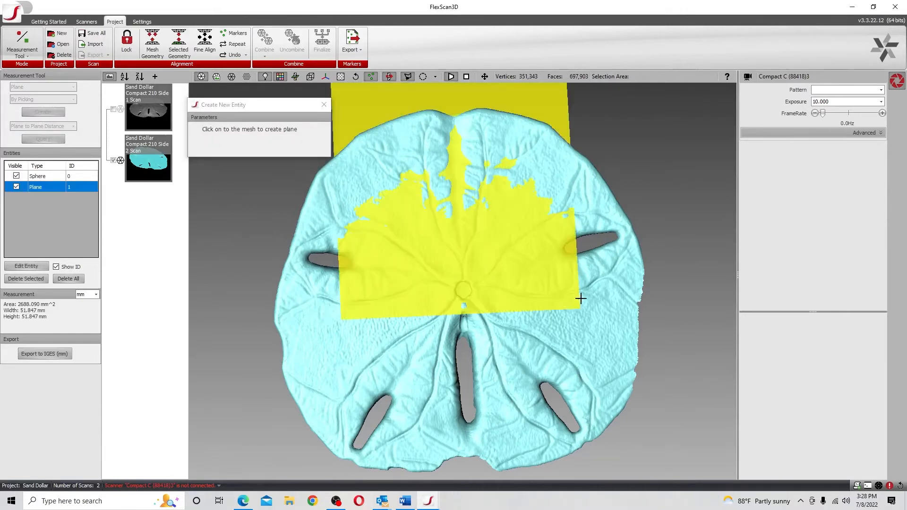
{"action": "left_click", "coordinate": [602, 336]}
{"action": "left_click", "coordinate": [312, 371]}
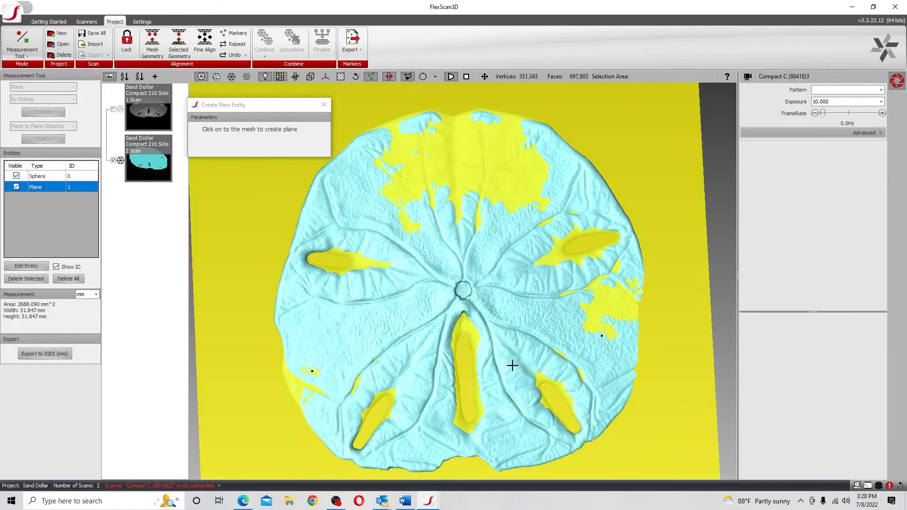
{"action": "left_click", "coordinate": [354, 329]}
{"action": "left_click", "coordinate": [424, 310]}
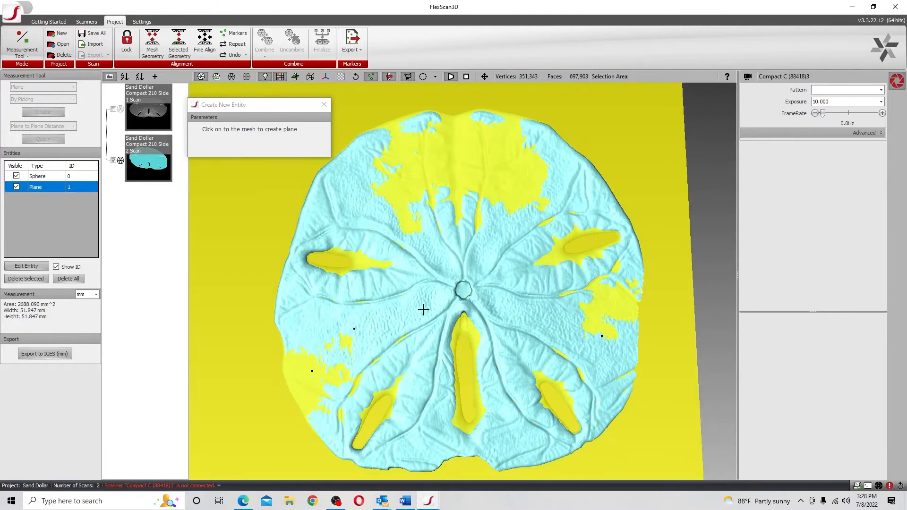
{"action": "left_click", "coordinate": [519, 312]}
{"action": "left_click", "coordinate": [551, 321]}
{"action": "left_click", "coordinate": [579, 332]}
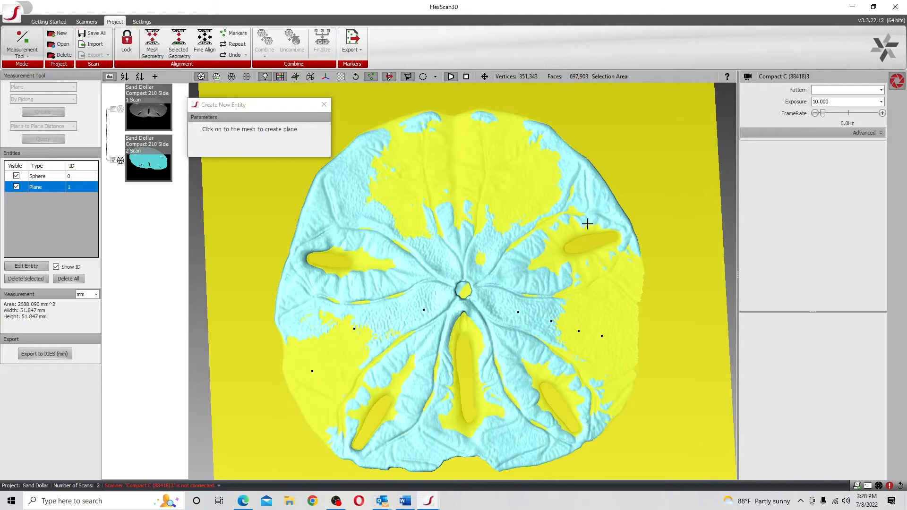
{"action": "left_click", "coordinate": [542, 178]}
{"action": "left_click", "coordinate": [508, 209]}
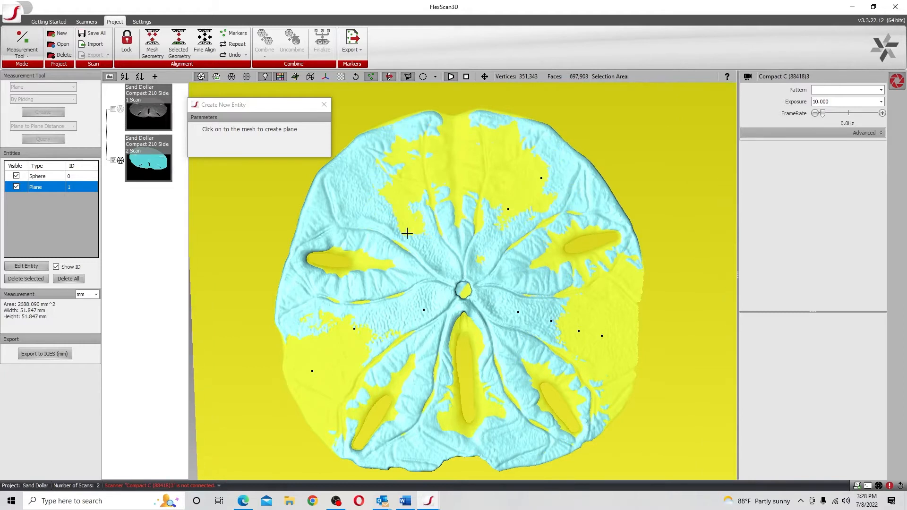
{"action": "left_click", "coordinate": [440, 258]}
{"action": "left_click", "coordinate": [406, 217]}
{"action": "left_click", "coordinate": [366, 200]}
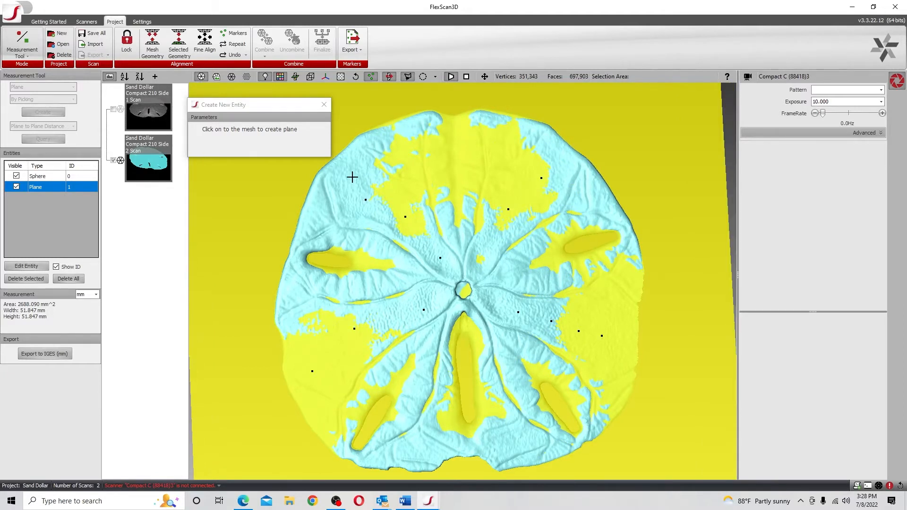
{"action": "left_click", "coordinate": [352, 177]}
{"action": "left_click", "coordinate": [332, 356]}
{"action": "left_click", "coordinate": [329, 335]}
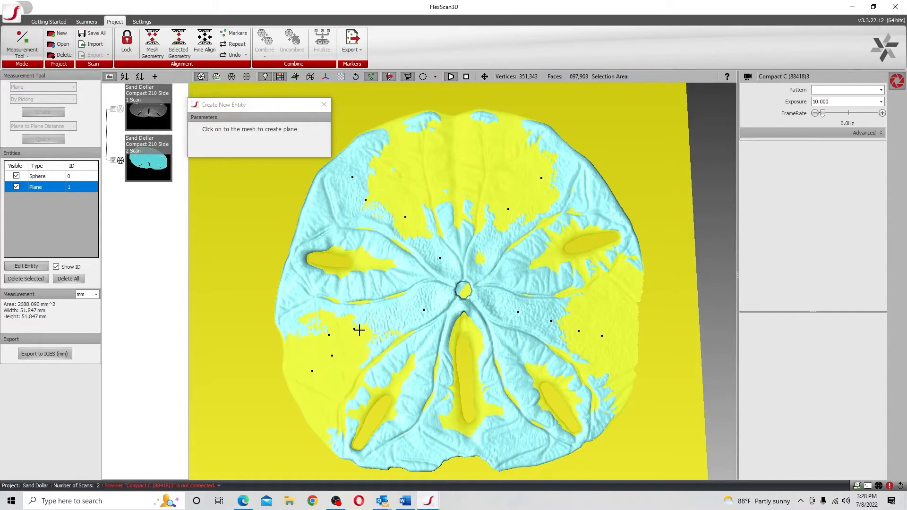
{"action": "left_click", "coordinate": [404, 312]}
{"action": "left_click", "coordinate": [502, 306]}
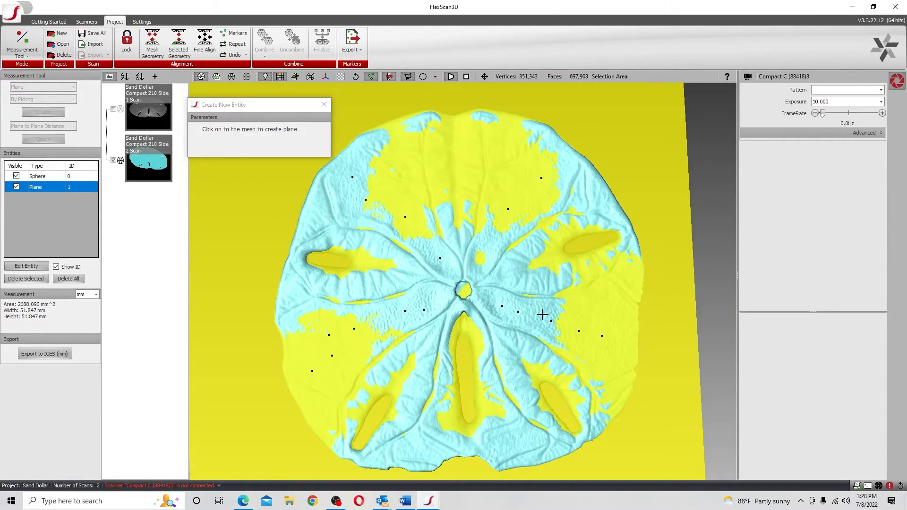
{"action": "left_click", "coordinate": [543, 314]}
{"action": "left_click", "coordinate": [620, 320]}
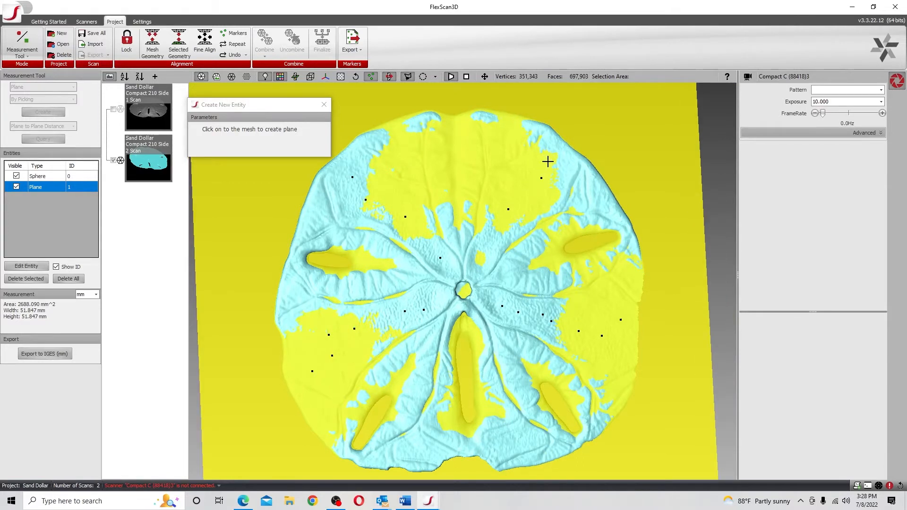
{"action": "left_click", "coordinate": [548, 161]}
{"action": "left_click", "coordinate": [398, 202]}
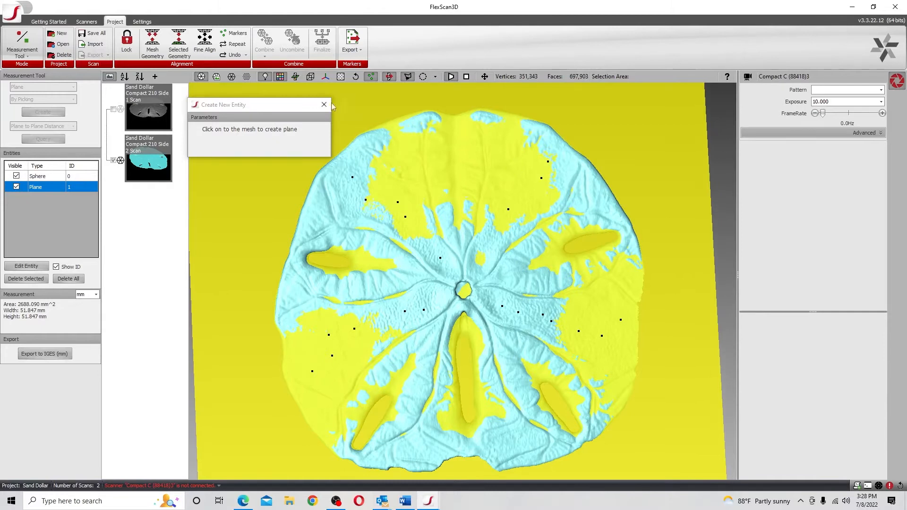
{"action": "left_click", "coordinate": [324, 105]}
Convert the fitted plane entity to a mesh
{"action": "left_click_drag", "start_coordinate": [389, 197], "coordinate": [381, 282]}
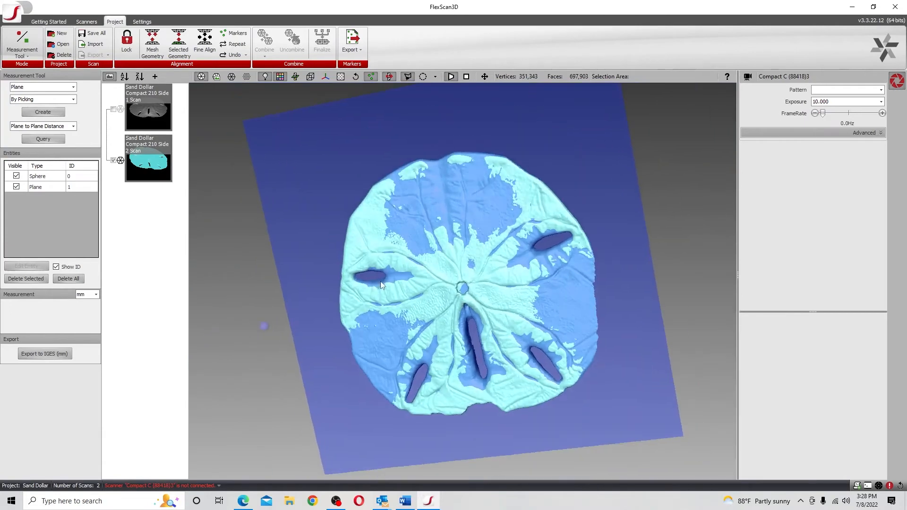
{"action": "left_click_drag", "start_coordinate": [341, 247], "coordinate": [349, 218]}
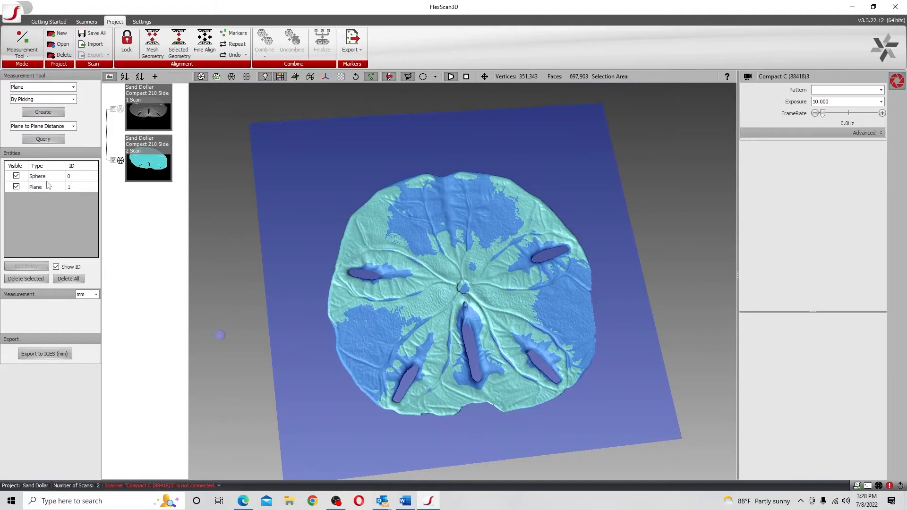
{"action": "left_click", "coordinate": [80, 187]}
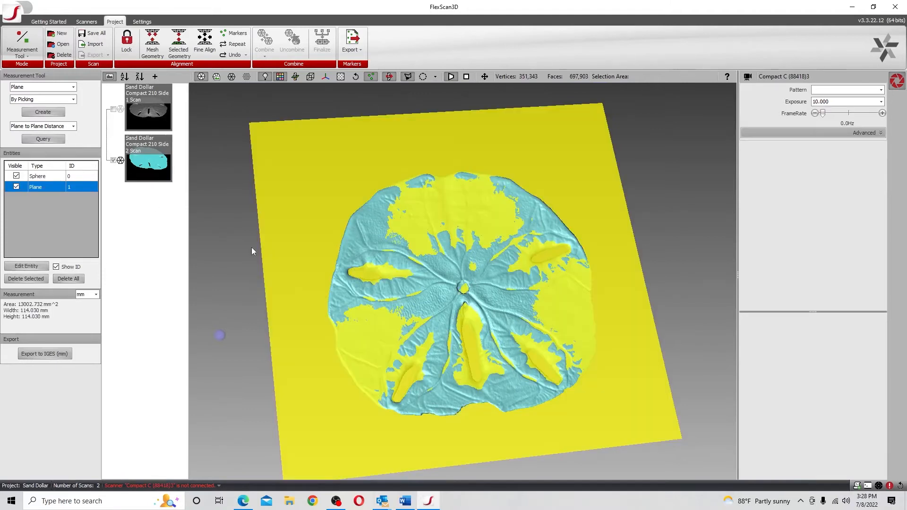
{"action": "mouse_move", "coordinate": [412, 236]}
{"action": "left_mouse_down"}
{"action": "mouse_move", "coordinate": [415, 248]}
{"action": "mouse_move", "coordinate": [411, 185]}
{"action": "mouse_move", "coordinate": [409, 248]}
{"action": "mouse_move", "coordinate": [405, 242]}
{"action": "left_mouse_up"}
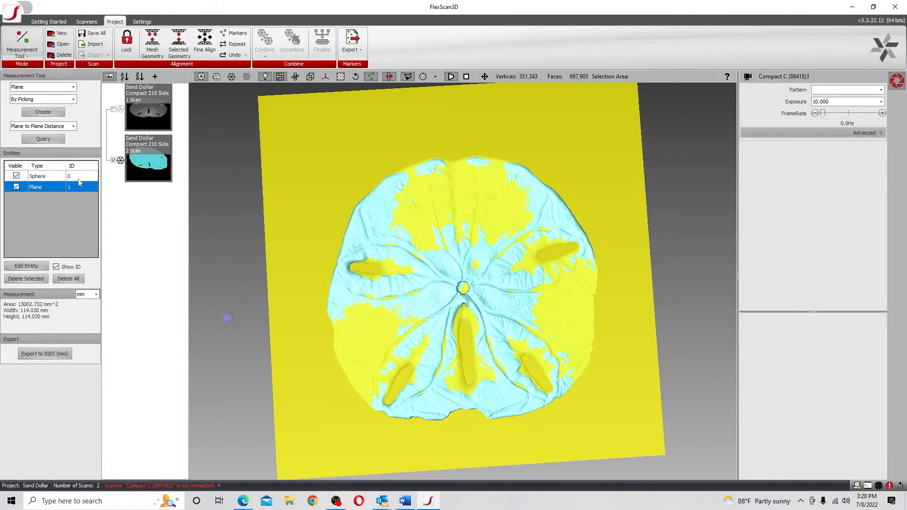
{"action": "right_click", "coordinate": [42, 189]}
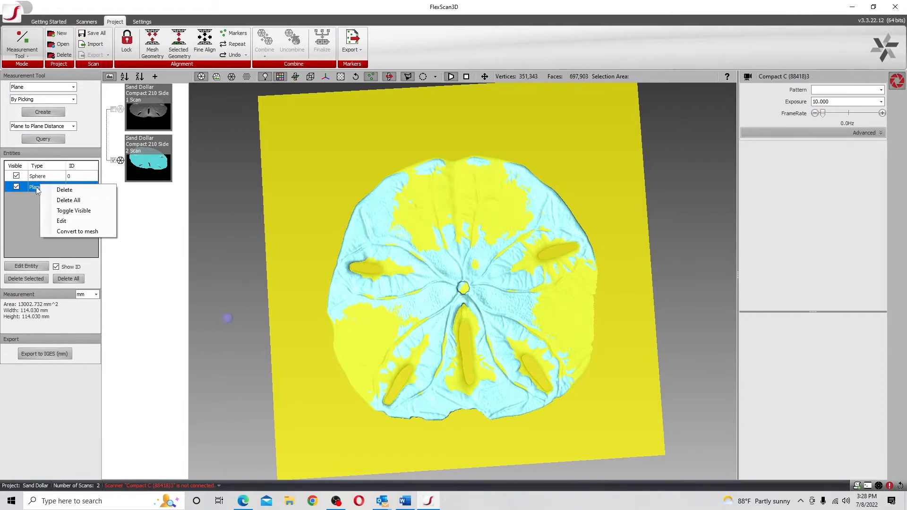
{"action": "left_click", "coordinate": [80, 230]}
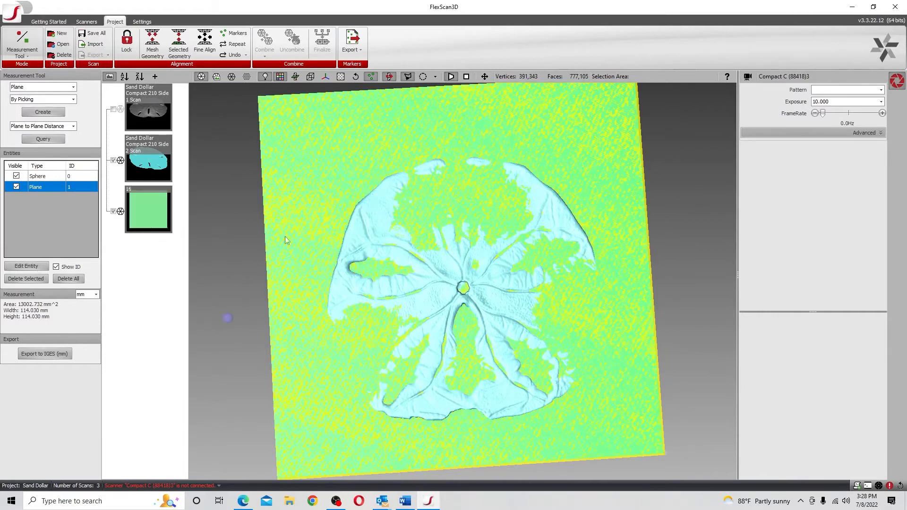
Switch to the Calculate Deviation mode, saving the altered 3d3 files and entities
{"action": "mouse_move", "coordinate": [266, 267]}
{"action": "left_mouse_down"}
{"action": "mouse_move", "coordinate": [277, 298]}
{"action": "mouse_move", "coordinate": [289, 248]}
{"action": "left_mouse_up"}
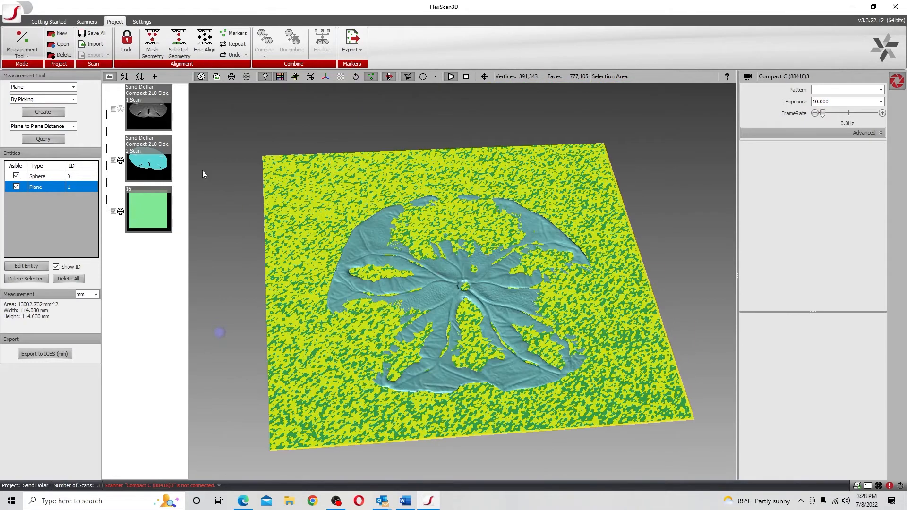
{"action": "left_click", "coordinate": [27, 57]}
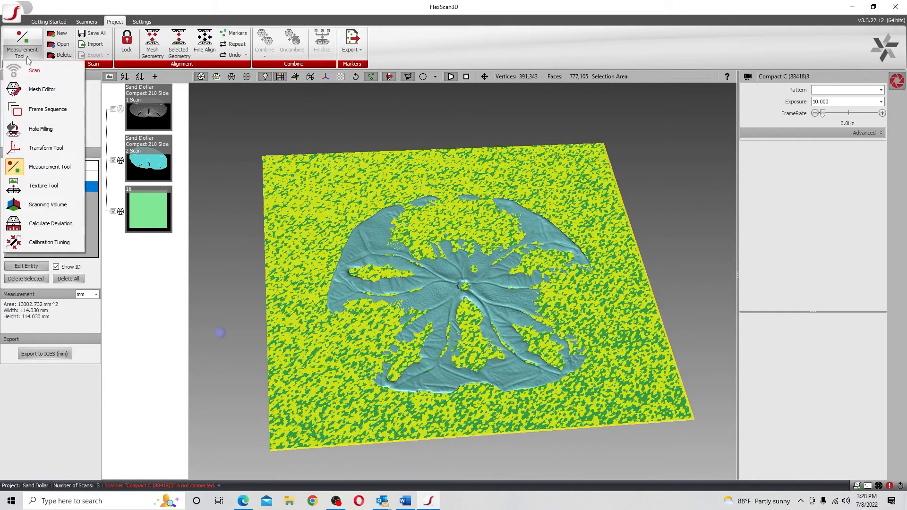
{"action": "left_click", "coordinate": [47, 220]}
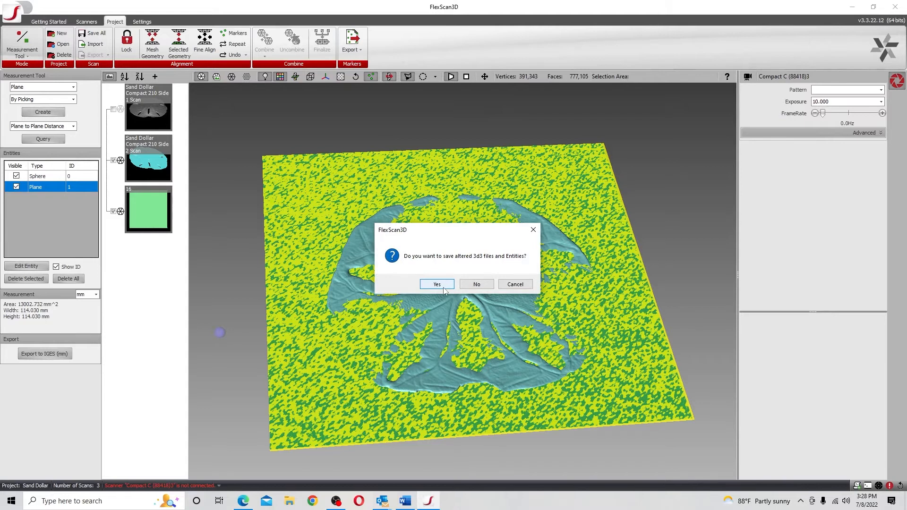
{"action": "left_click", "coordinate": [444, 287]}
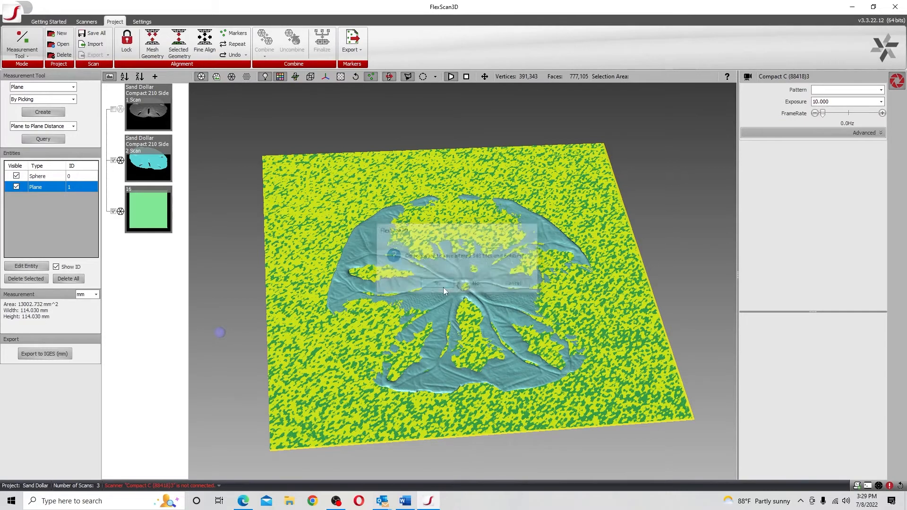
Set the deviation reference to Sand Dollar Compact 210 Side 2 Scan and the target to plane mesh 16
{"action": "left_click", "coordinate": [67, 89]}
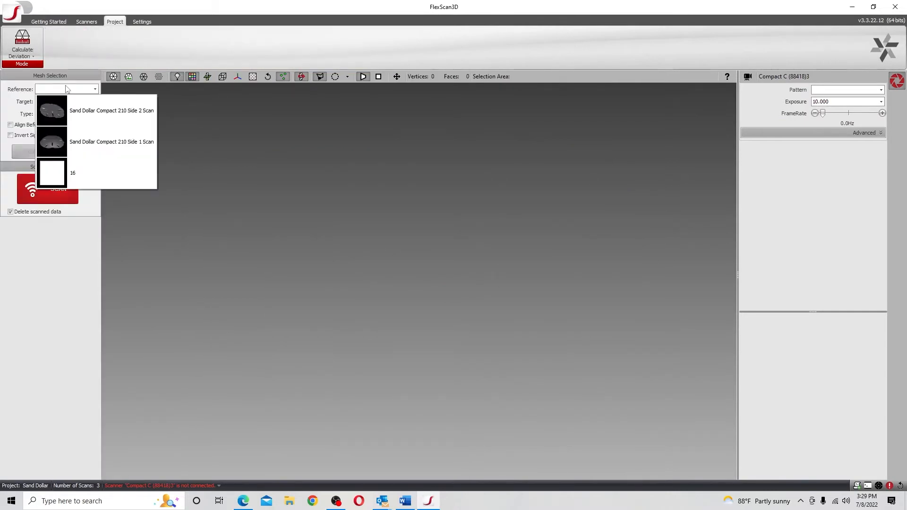
{"action": "left_click", "coordinate": [84, 109]}
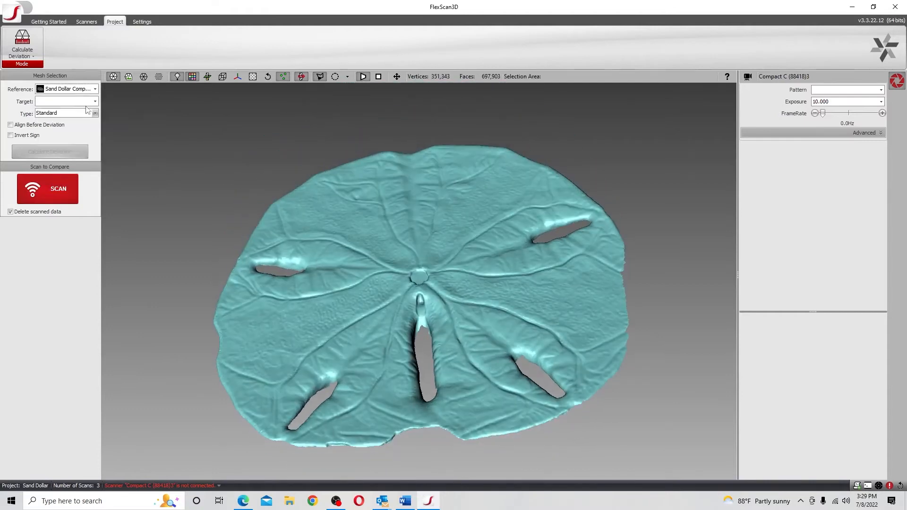
{"action": "left_click", "coordinate": [84, 102]}
{"action": "left_click", "coordinate": [97, 185]}
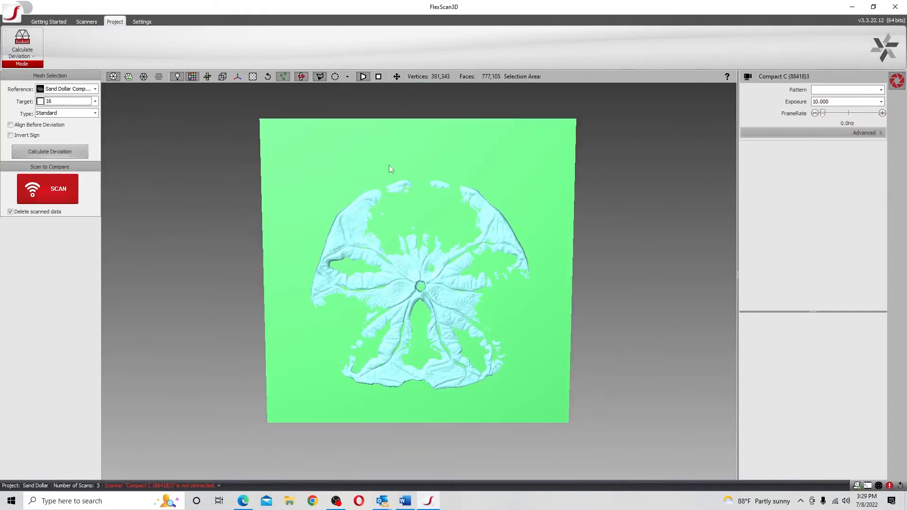
Calculate the deviation between the sand dollar scan and the plane mesh, and inspect the resulting colour map
{"action": "mouse_move", "coordinate": [449, 319]}
{"action": "left_mouse_down"}
{"action": "mouse_move", "coordinate": [449, 255]}
{"action": "mouse_move", "coordinate": [449, 306]}
{"action": "left_mouse_up"}
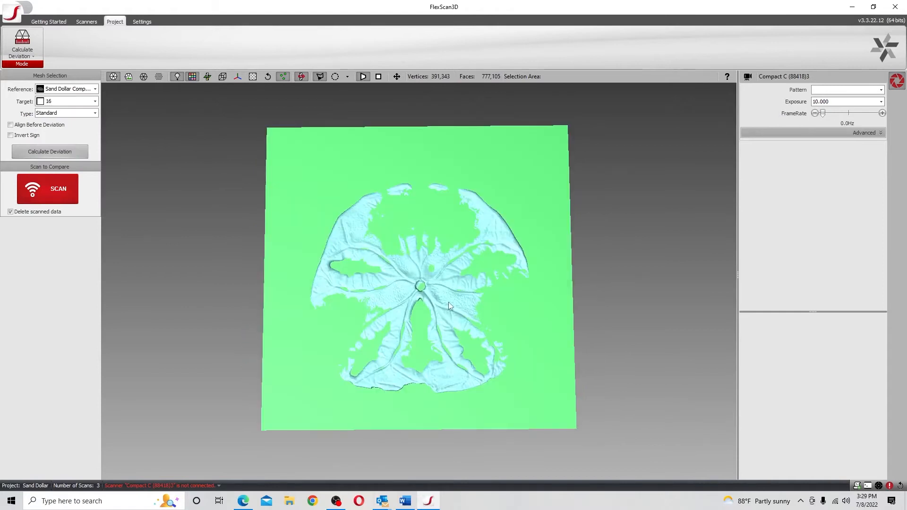
{"action": "left_click", "coordinate": [60, 151]}
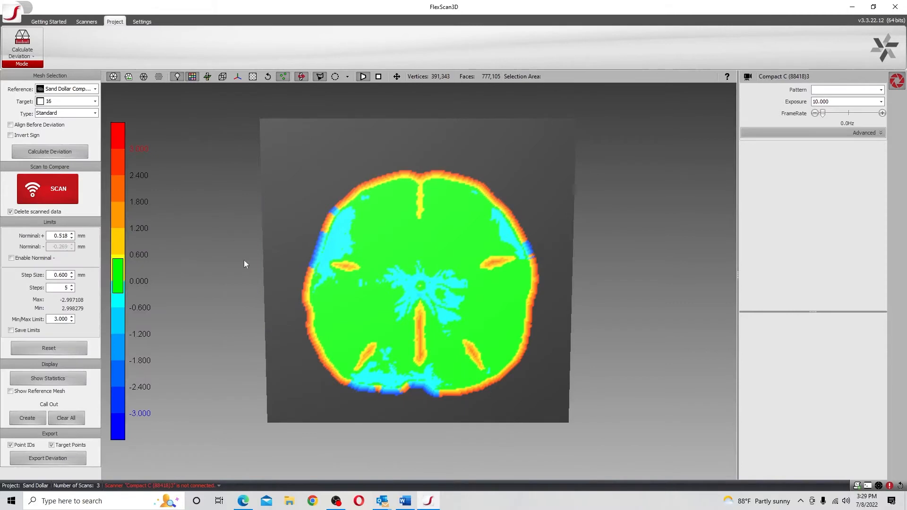
{"action": "left_click_drag", "start_coordinate": [347, 305], "coordinate": [350, 279]}
{"action": "scroll", "coordinate": [362, 288], "scroll_direction": "up", "scroll_amount": 3}
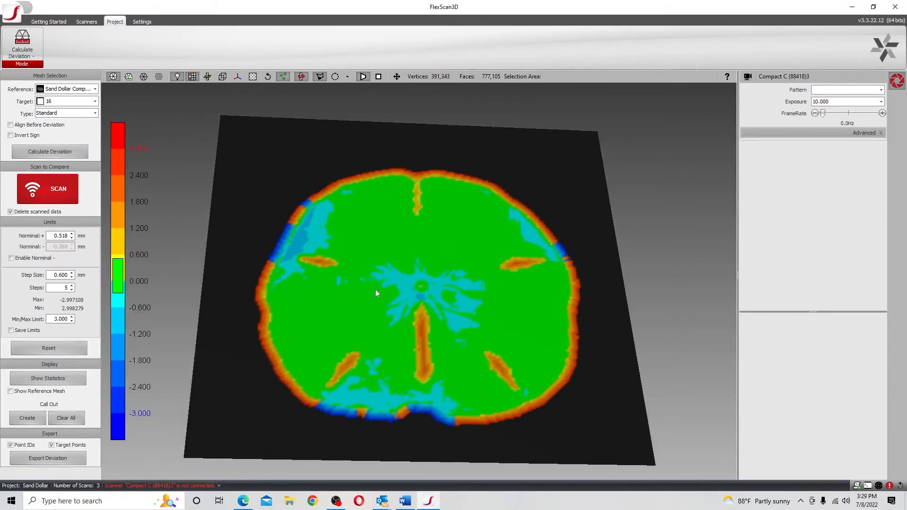
{"action": "left_click_drag", "start_coordinate": [398, 258], "coordinate": [424, 267]}
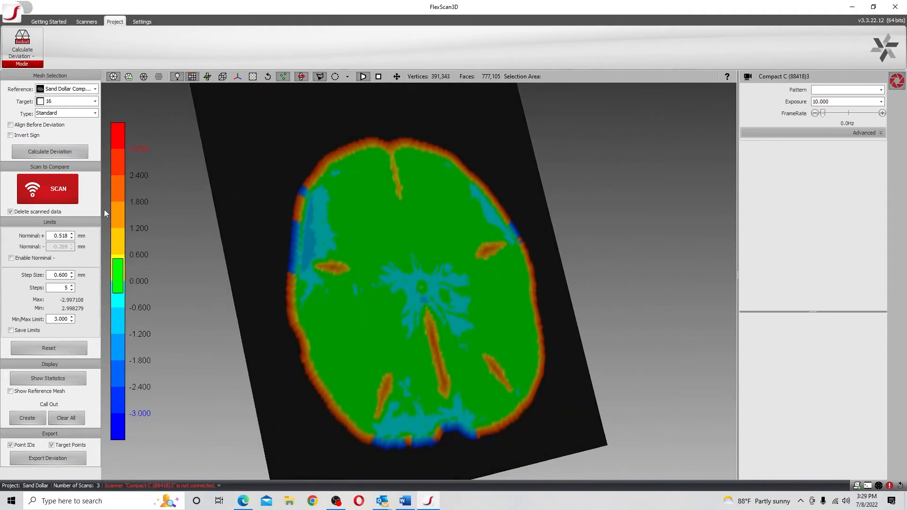
Review the deviation statistics for the sand dollar and close them
{"action": "left_click_drag", "start_coordinate": [319, 334], "coordinate": [409, 319]}
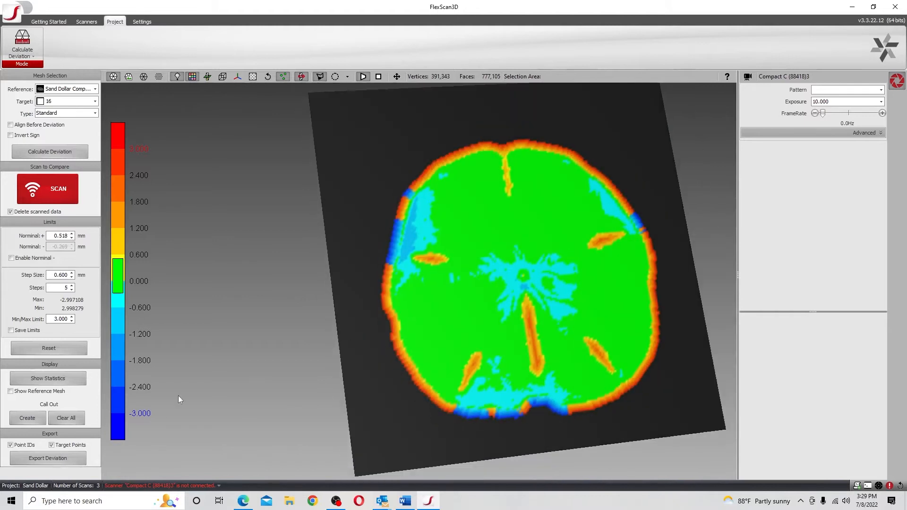
{"action": "left_click", "coordinate": [64, 378]}
{"action": "left_click_drag", "start_coordinate": [172, 107], "coordinate": [237, 124]}
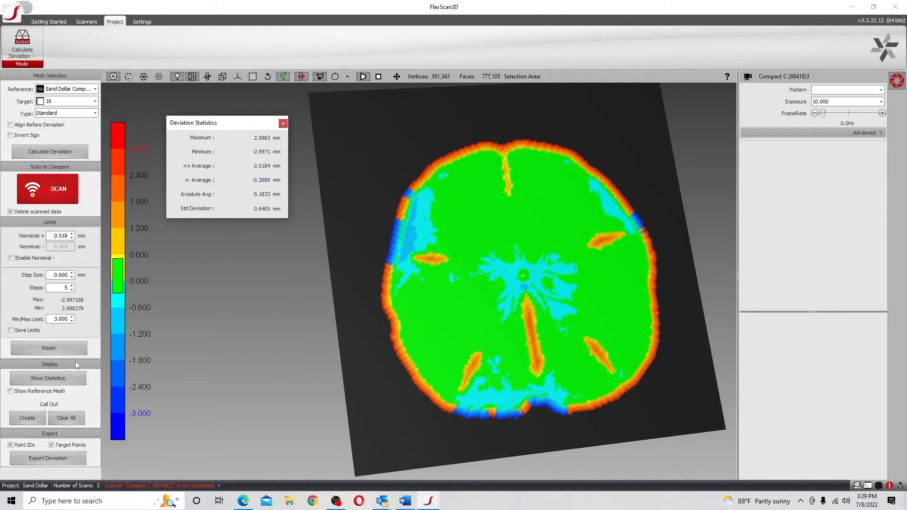
{"action": "left_click", "coordinate": [283, 123]}
Set the positive nominal limit to 0.218 mm and the colour scale's step size to 0.250 mm
{"action": "left_click", "coordinate": [72, 238]}
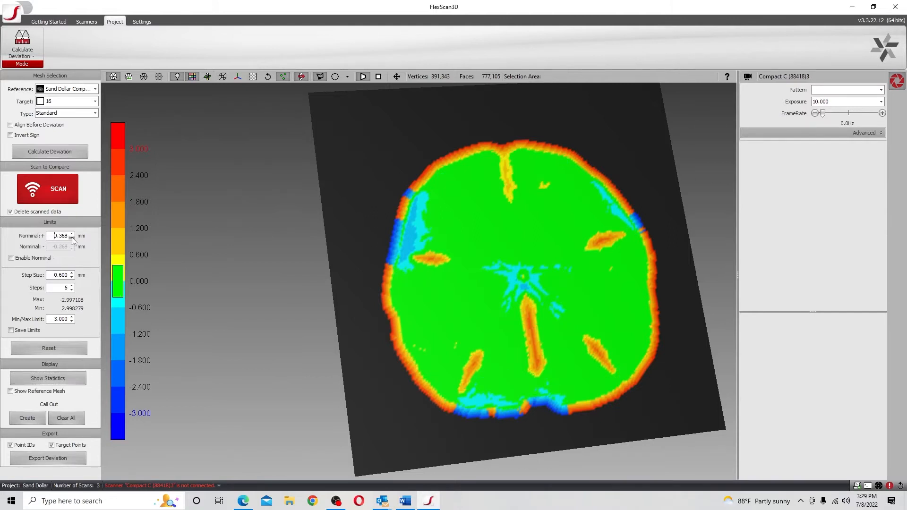
{"action": "left_click", "coordinate": [71, 278]}
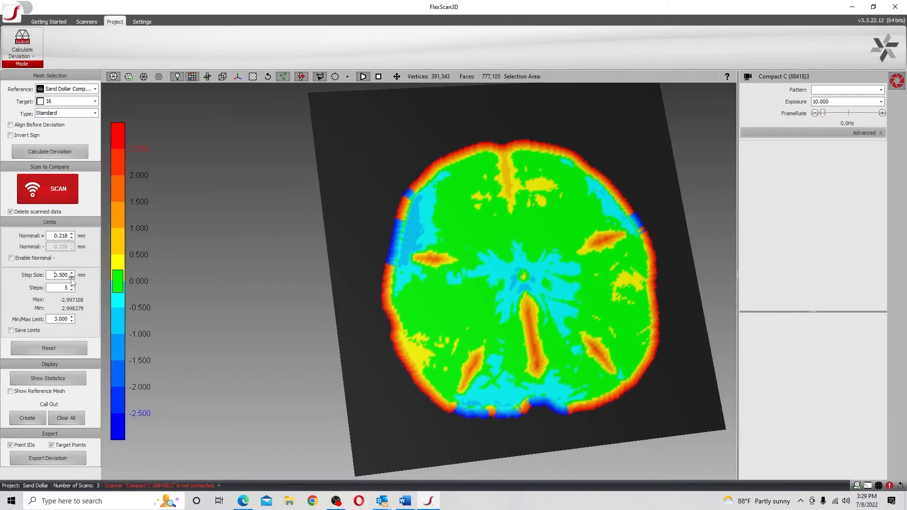
{"action": "left_click", "coordinate": [71, 278]}
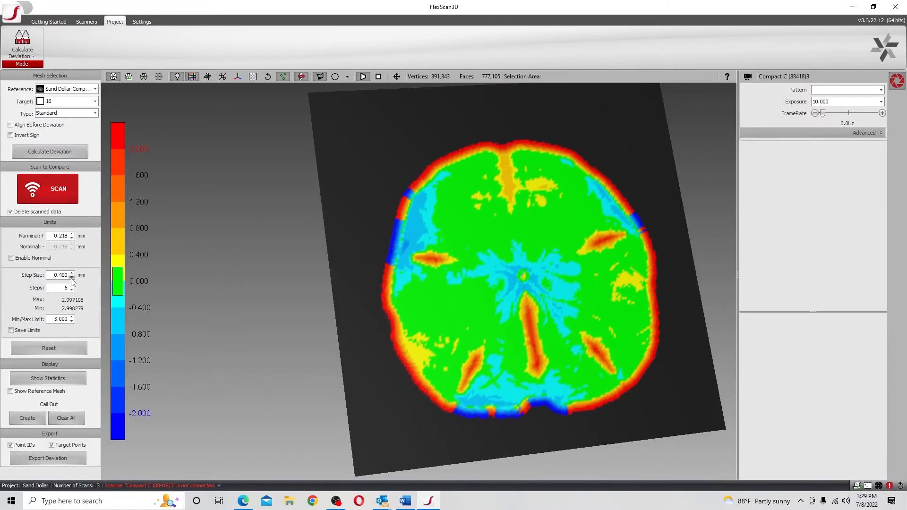
{"action": "left_click", "coordinate": [72, 278]}
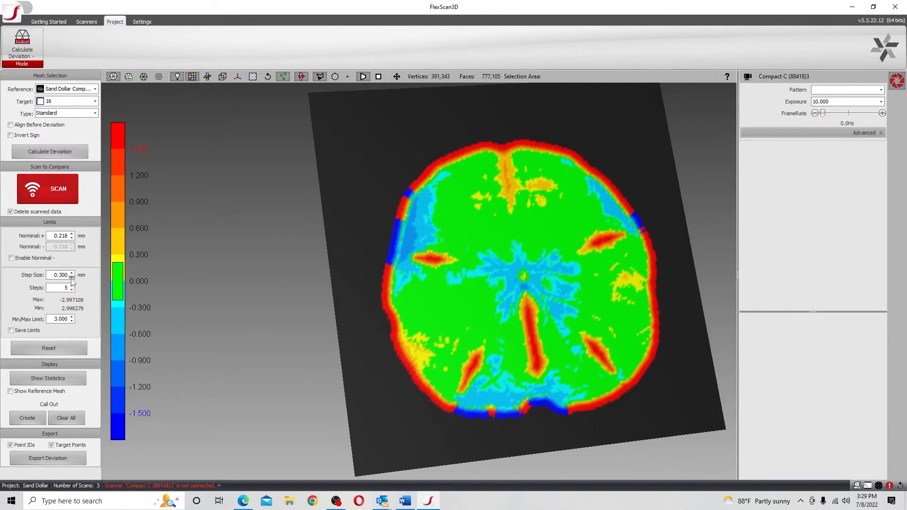
{"action": "left_click", "coordinate": [71, 278]}
Overlay the reference mesh on the sand dollar deviation map, examine it from several angles, and hide it again
{"action": "left_click_drag", "start_coordinate": [501, 316], "coordinate": [531, 314]}
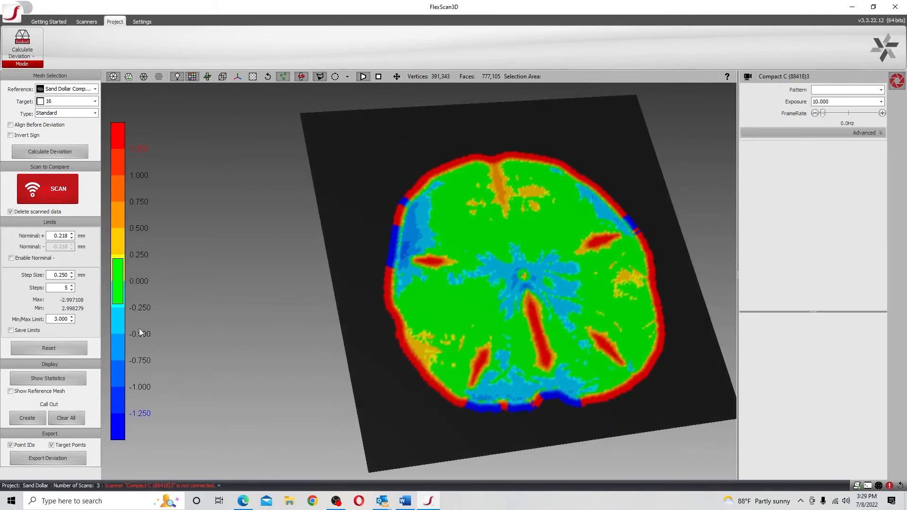
{"action": "left_click", "coordinate": [11, 392]}
{"action": "left_click_drag", "start_coordinate": [358, 348], "coordinate": [330, 359]}
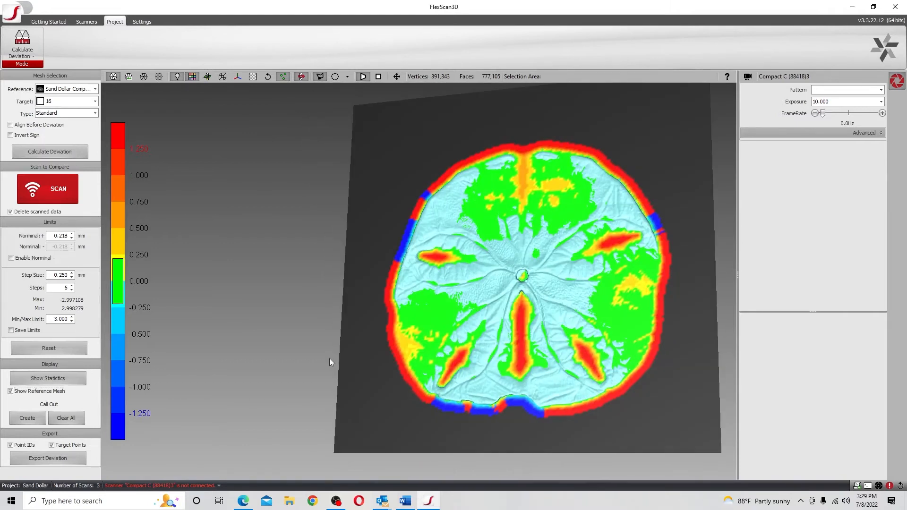
{"action": "left_click_drag", "start_coordinate": [494, 288], "coordinate": [497, 280]}
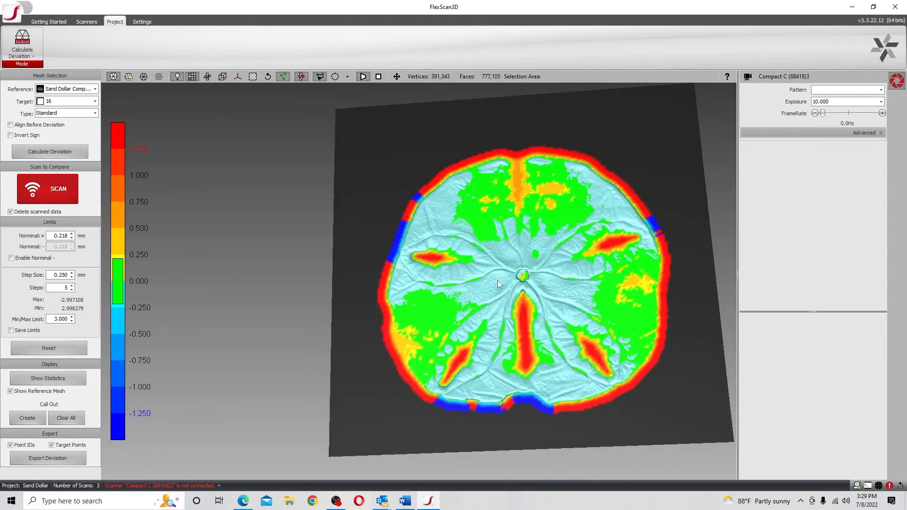
{"action": "left_click", "coordinate": [10, 392]}
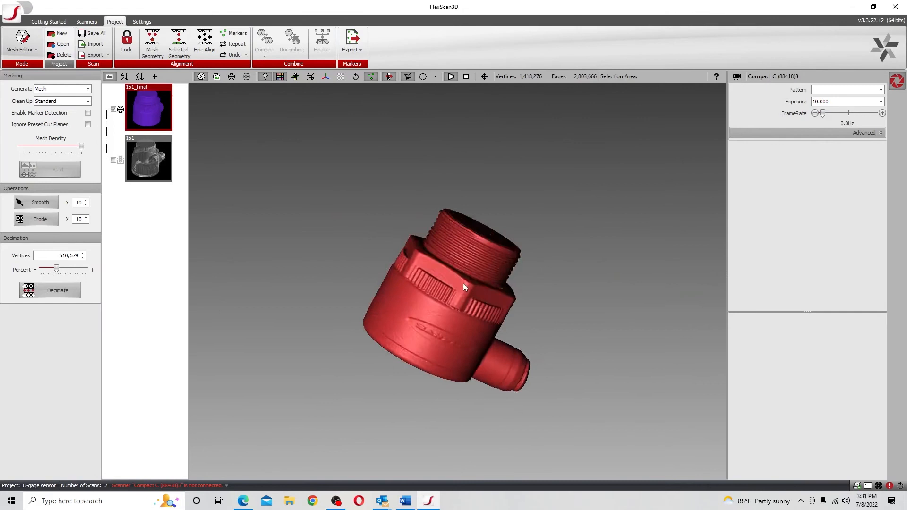
{"action": "mouse_move", "coordinate": [463, 282]}
{"action": "left_mouse_down"}
{"action": "mouse_move", "coordinate": [437, 281]}
{"action": "mouse_move", "coordinate": [421, 258]}
{"action": "mouse_move", "coordinate": [436, 181]}
{"action": "mouse_move", "coordinate": [444, 191]}
{"action": "left_mouse_up"}
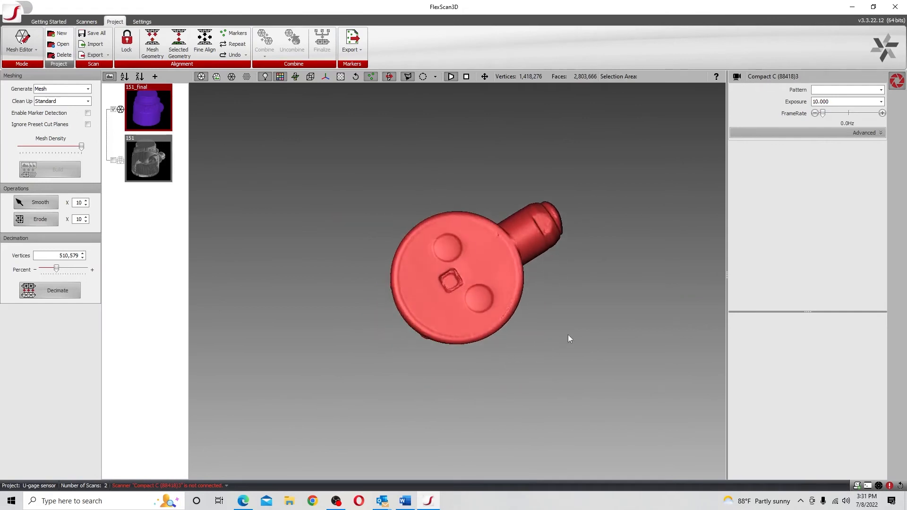
Switch the U-gage sensor project to the Measurement Tool mode and hide the existing sphere and plane entities
{"action": "left_click_drag", "start_coordinate": [568, 337], "coordinate": [448, 364]}
{"action": "left_click_drag", "start_coordinate": [420, 371], "coordinate": [465, 266]}
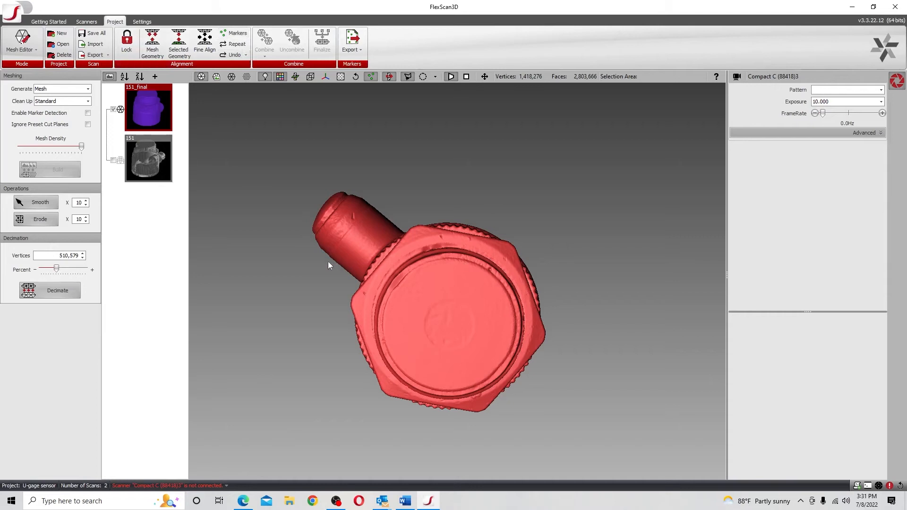
{"action": "left_click_drag", "start_coordinate": [386, 311], "coordinate": [268, 134]}
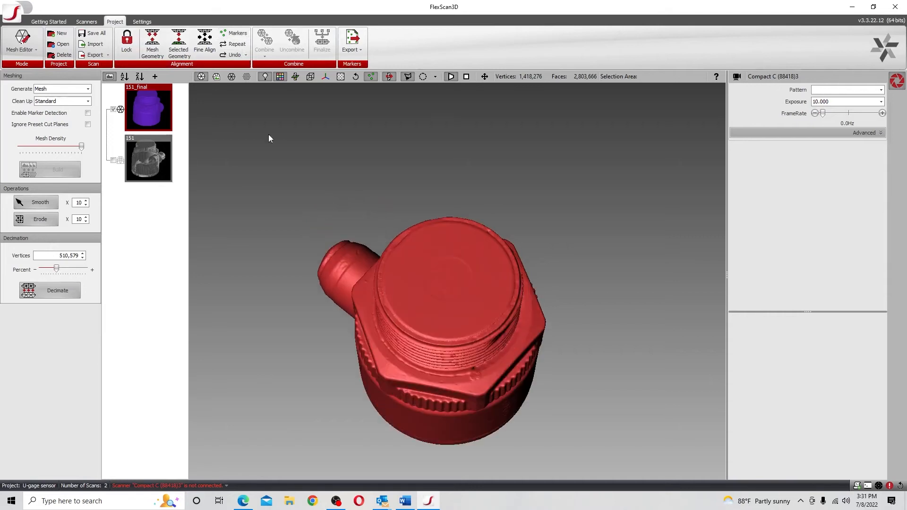
{"action": "left_click", "coordinate": [23, 49]}
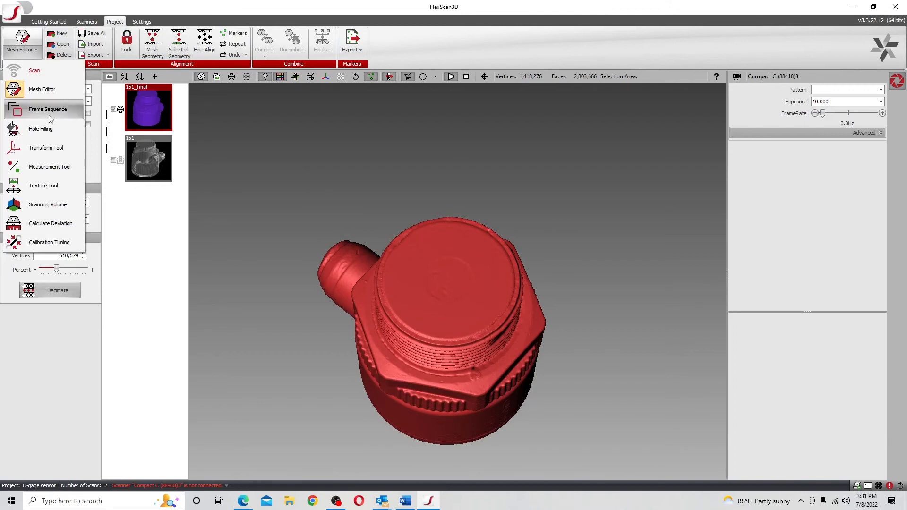
{"action": "left_click", "coordinate": [49, 167]}
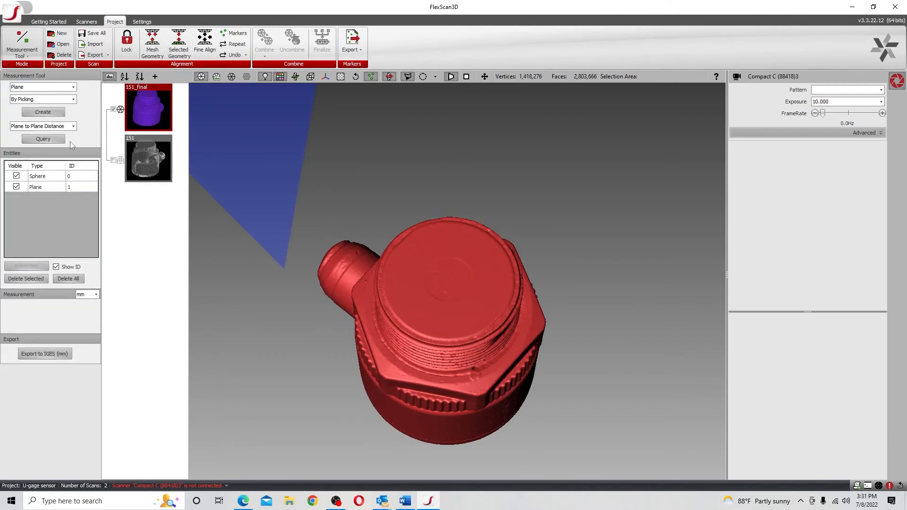
{"action": "left_click", "coordinate": [16, 175]}
{"action": "left_click", "coordinate": [16, 187]}
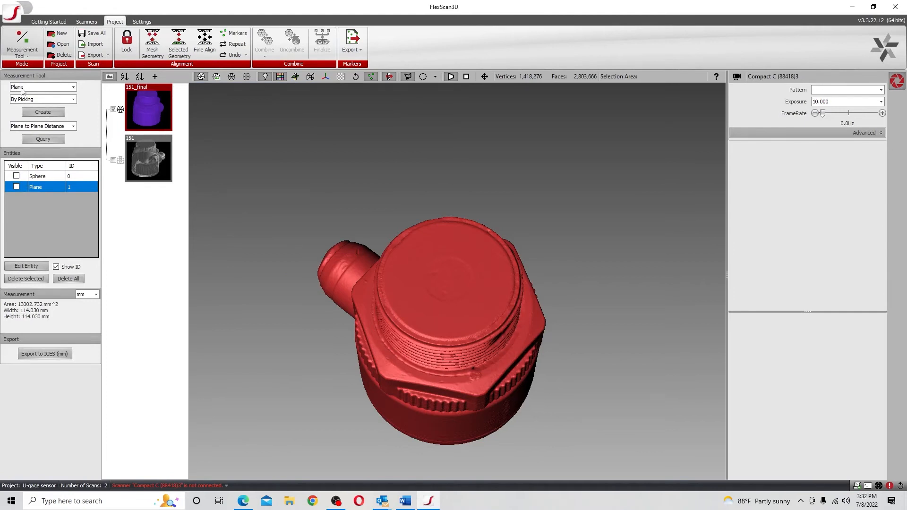
Create a plane by picking points on the sensor's flat circular end face, and finish the entity
{"action": "left_click", "coordinate": [43, 112]}
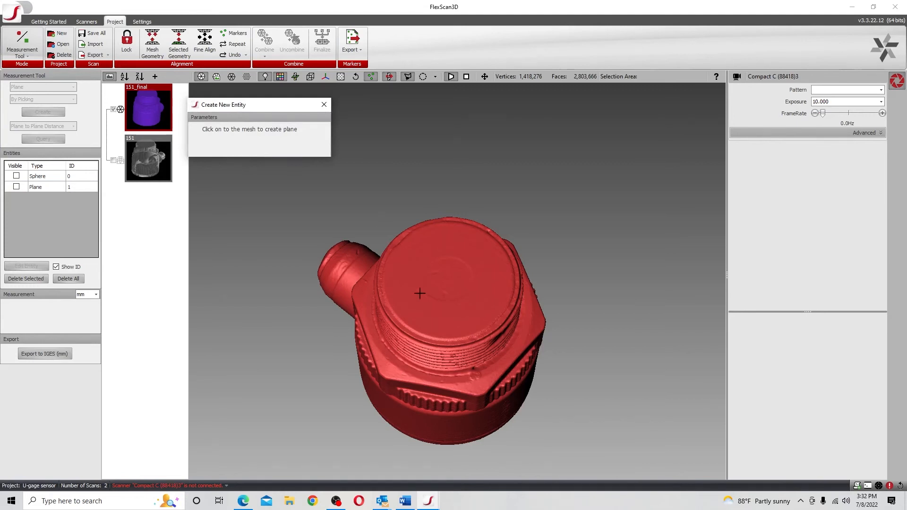
{"action": "left_click", "coordinate": [407, 287]}
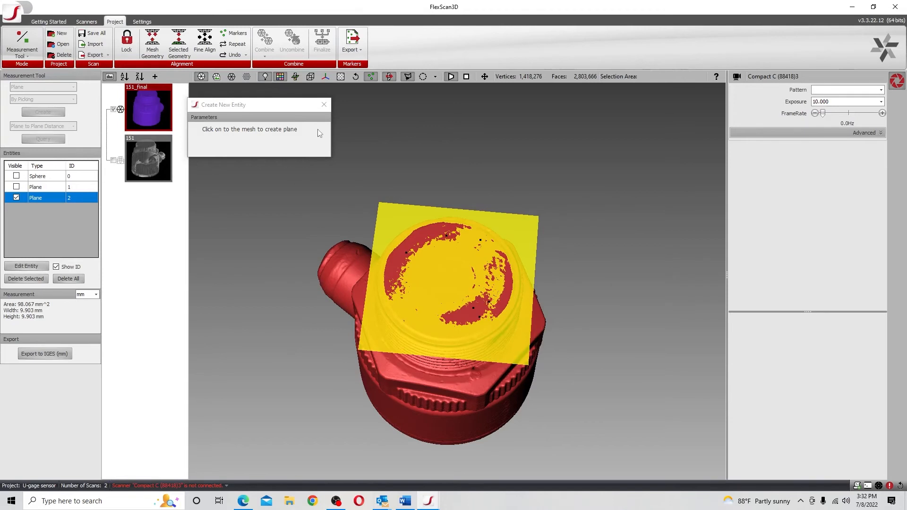
{"action": "left_click", "coordinate": [325, 105]}
Convert the new plane on the sensor's end face to a mesh
{"action": "left_click", "coordinate": [45, 198]}
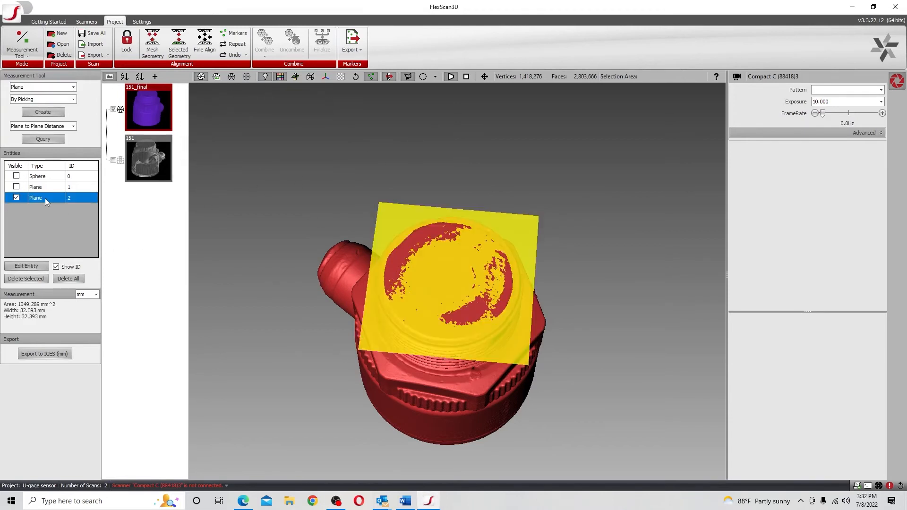
{"action": "right_click", "coordinate": [44, 197]}
{"action": "left_click", "coordinate": [74, 246]}
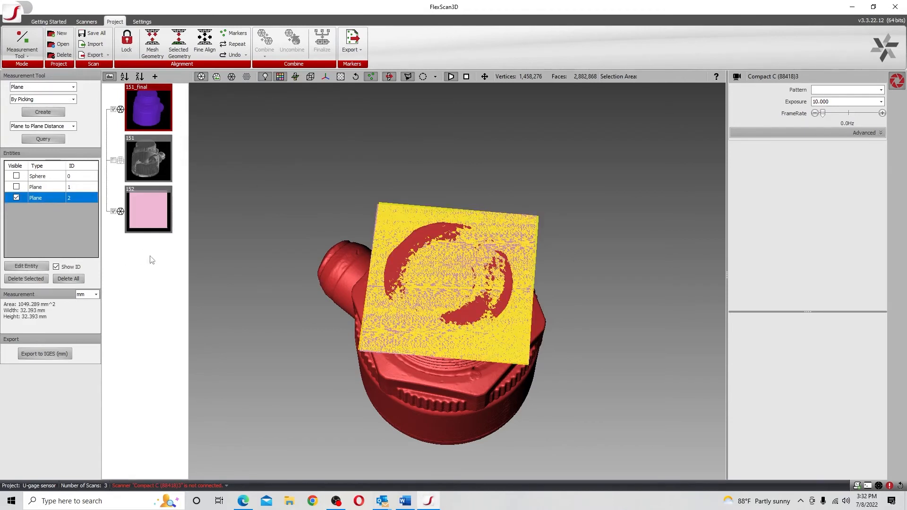
Switch the sensor project to the Calculate Deviation mode, saving the altered 3d3 files and entities
{"action": "left_click", "coordinate": [19, 56]}
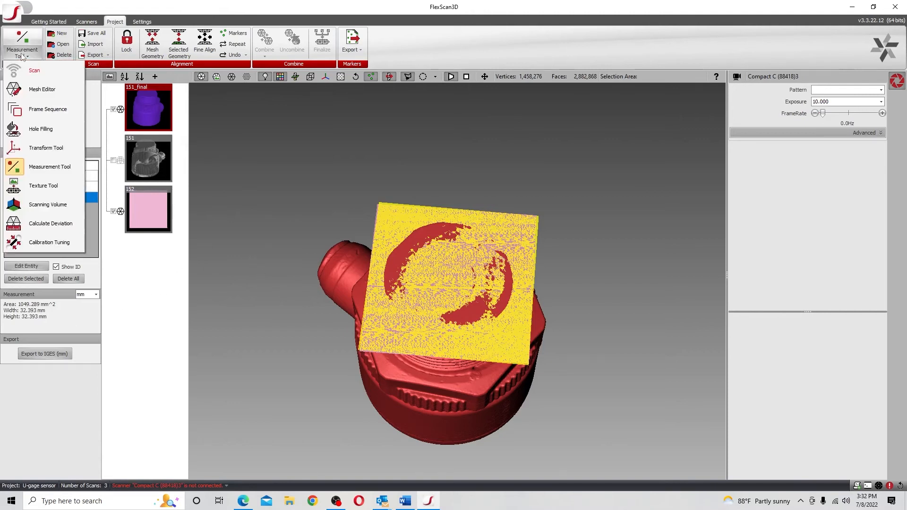
{"action": "left_click", "coordinate": [60, 226]}
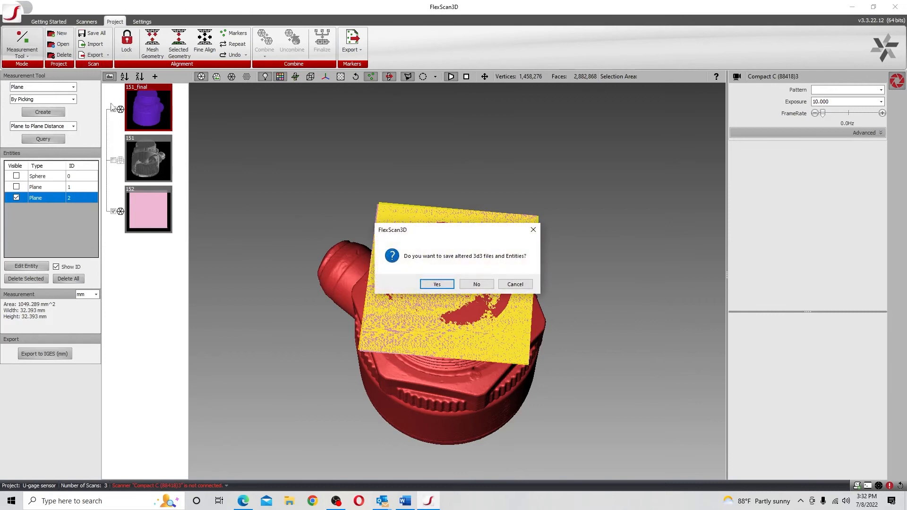
{"action": "left_click", "coordinate": [437, 285]}
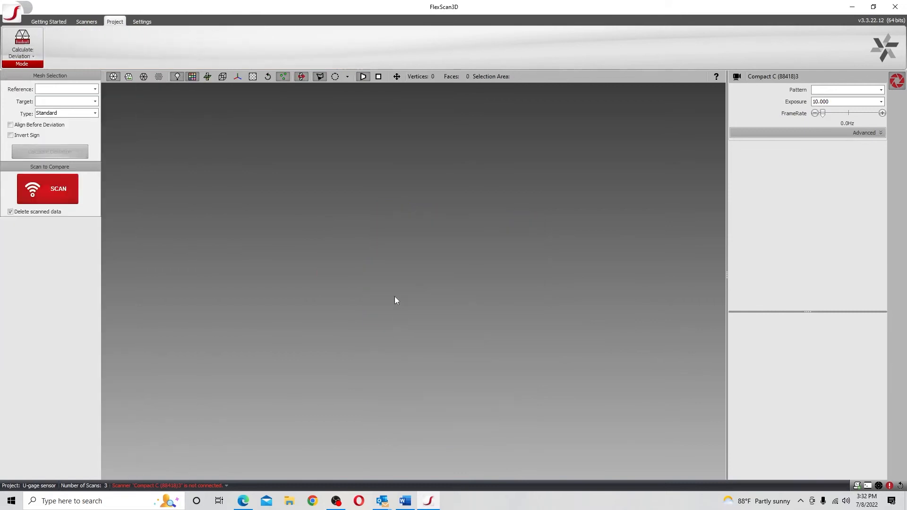
Set the reference to 151_final and the target to plane mesh 152, and calculate their deviation
{"action": "left_click", "coordinate": [47, 89]}
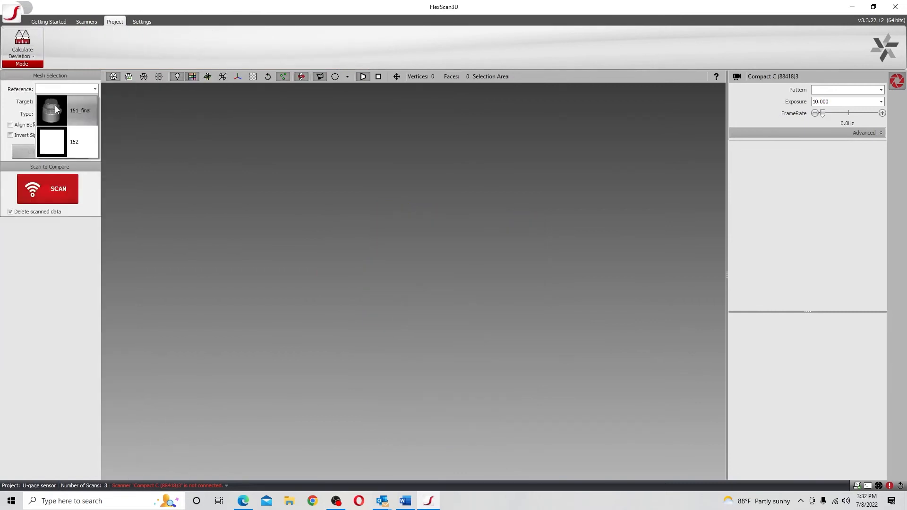
{"action": "left_click", "coordinate": [55, 106]}
{"action": "left_click", "coordinate": [67, 101]}
{"action": "left_click", "coordinate": [64, 150]}
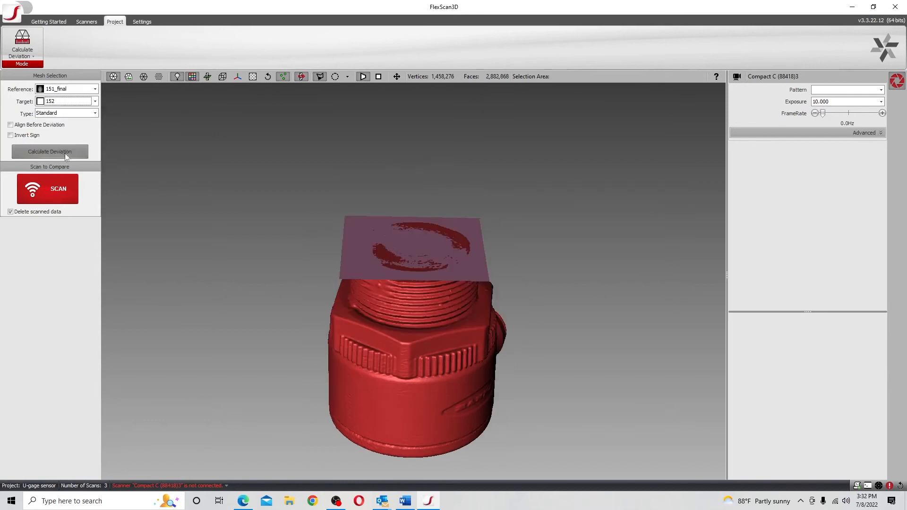
{"action": "left_click", "coordinate": [62, 151]}
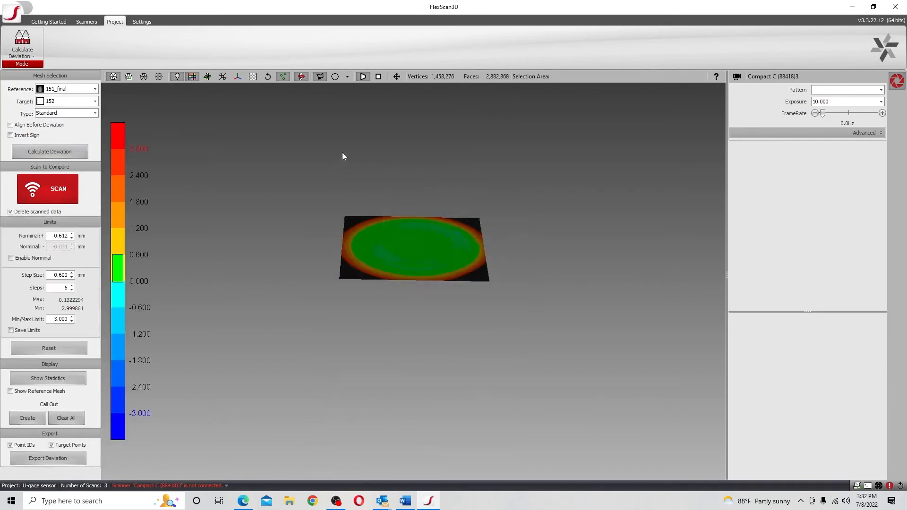
Enable the separate negative nominal limit and show the reference mesh together with the sensor's deviation map
{"action": "left_click_drag", "start_coordinate": [342, 153], "coordinate": [334, 188]}
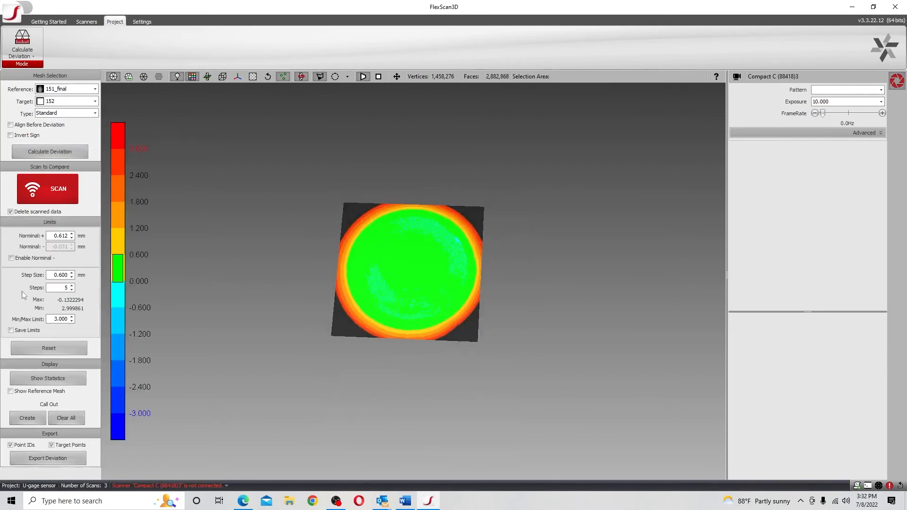
{"action": "left_click", "coordinate": [12, 258]}
{"action": "left_click", "coordinate": [10, 391]}
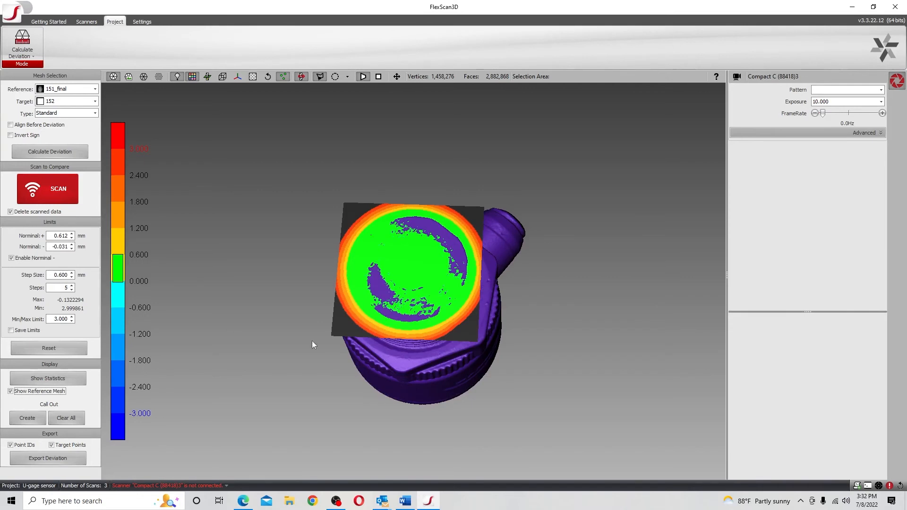
{"action": "left_click_drag", "start_coordinate": [312, 341], "coordinate": [341, 330]}
{"action": "scroll", "coordinate": [414, 217], "scroll_direction": "up", "scroll_amount": 3}
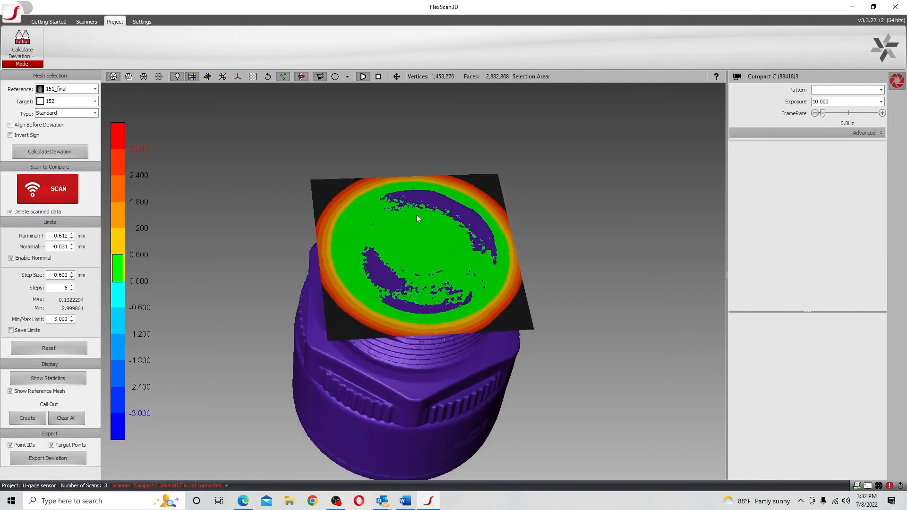
{"action": "left_click_drag", "start_coordinate": [417, 218], "coordinate": [466, 248]}
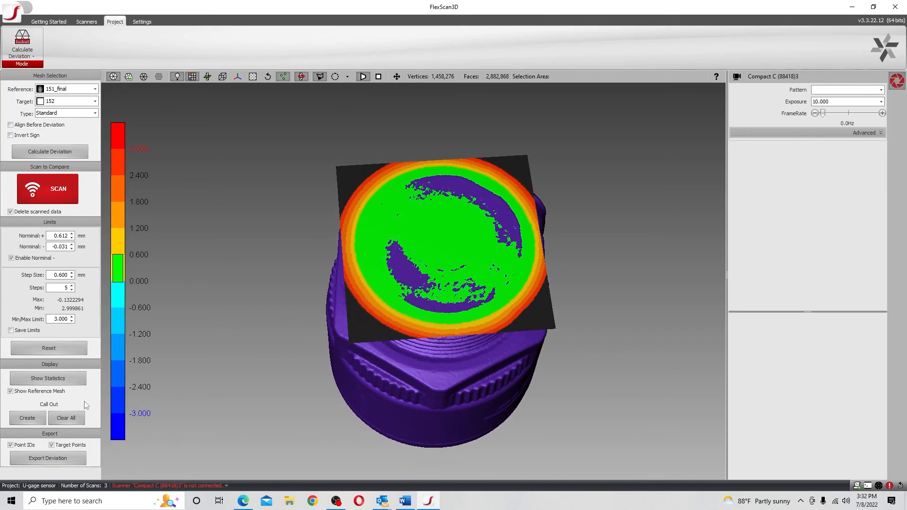
Create deviation call-outs on the left, lower and right areas of the sensor's end face, placing each label outside the part
{"action": "left_click", "coordinate": [26, 420]}
{"action": "left_click", "coordinate": [385, 262]}
{"action": "left_click_drag", "start_coordinate": [385, 263], "coordinate": [258, 228]}
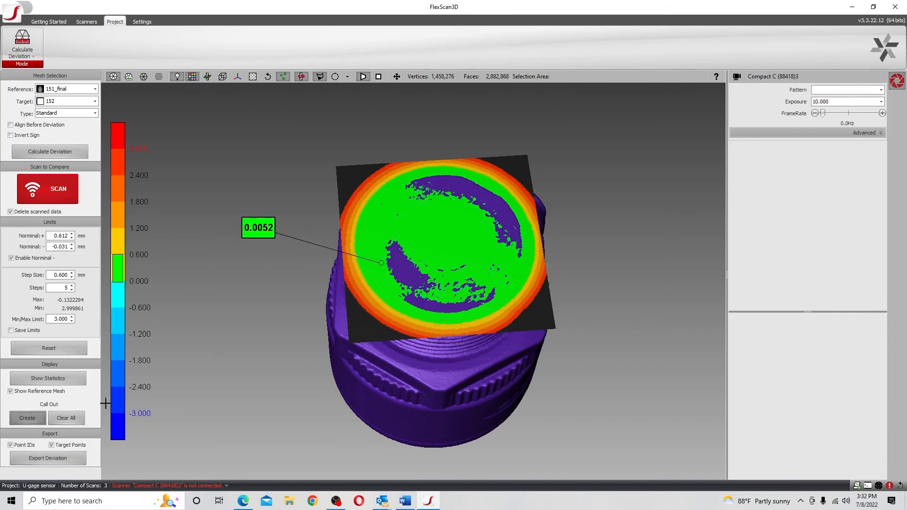
{"action": "left_click", "coordinate": [445, 299]}
{"action": "left_click_drag", "start_coordinate": [445, 298], "coordinate": [442, 457]}
{"action": "left_click", "coordinate": [27, 419]}
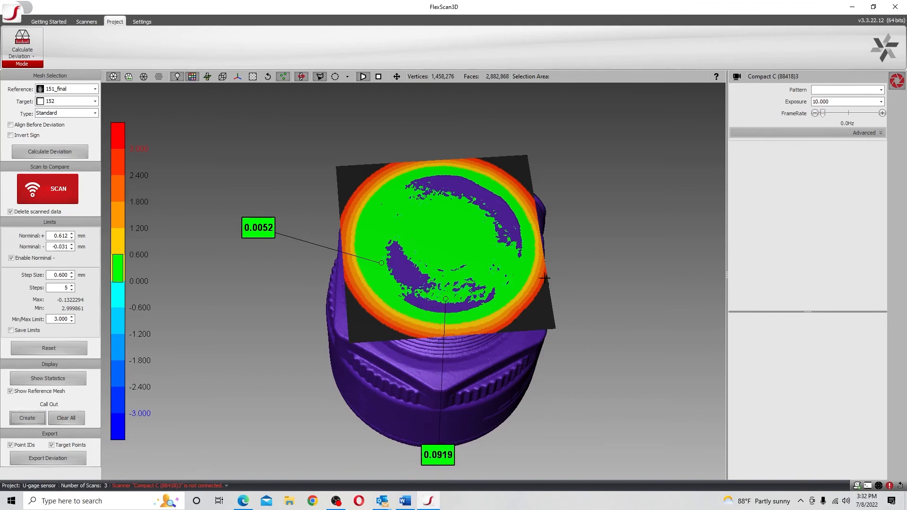
{"action": "left_click", "coordinate": [516, 262]}
{"action": "left_click_drag", "start_coordinate": [515, 263], "coordinate": [649, 238]}
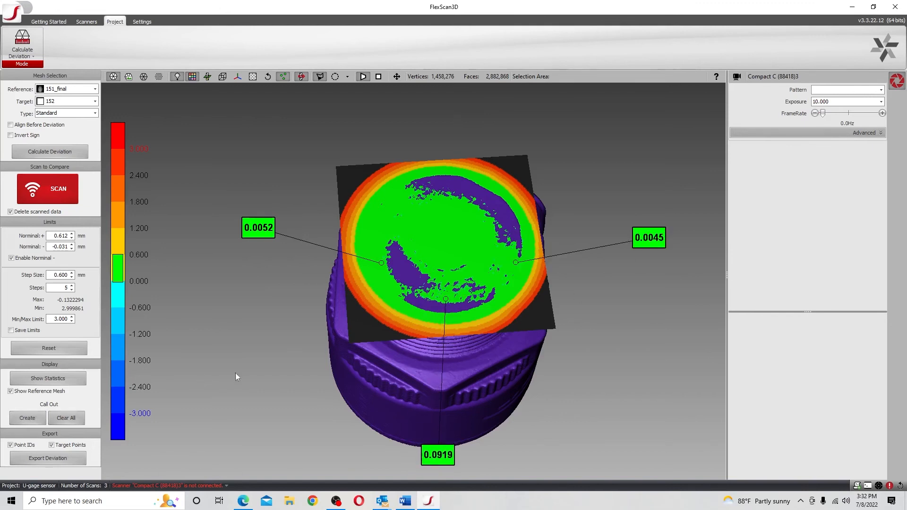
Add a fourth deviation call-out near the upper edge of the sensor's end face and place its label above the part
{"action": "left_click", "coordinate": [40, 417]}
{"action": "left_click", "coordinate": [29, 417]}
{"action": "left_click", "coordinate": [446, 183]}
{"action": "left_click", "coordinate": [442, 188]}
{"action": "left_click", "coordinate": [29, 418]}
{"action": "left_click", "coordinate": [427, 190]}
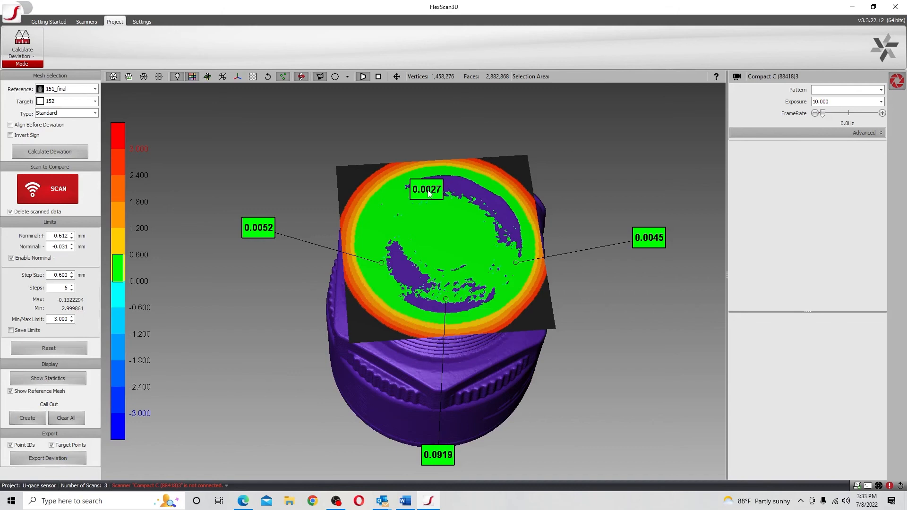
{"action": "left_click_drag", "start_coordinate": [426, 190], "coordinate": [446, 119]}
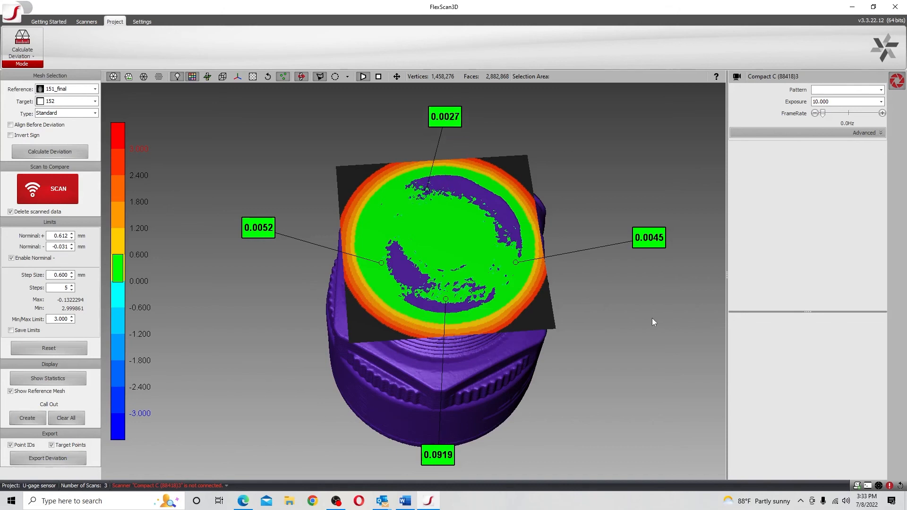
Reduce the deviation color scale's step size to 0.100 mm
{"action": "left_click_drag", "start_coordinate": [574, 327], "coordinate": [591, 361]}
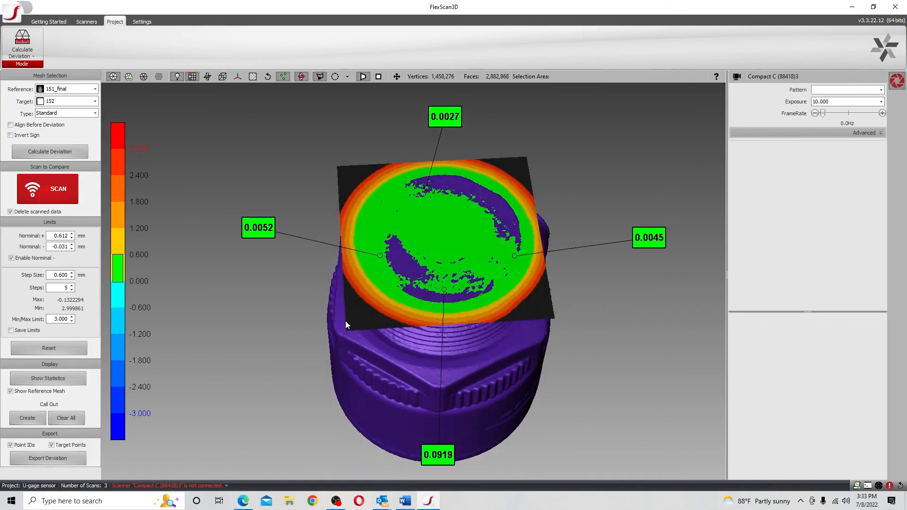
{"action": "left_click", "coordinate": [71, 278]}
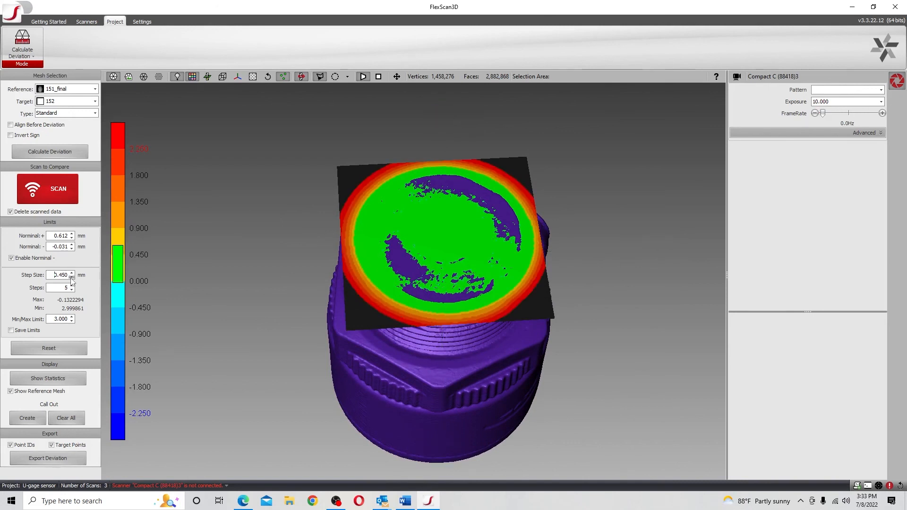
{"action": "left_click", "coordinate": [71, 278]}
{"action": "left_click", "coordinate": [72, 278]}
{"action": "left_click", "coordinate": [71, 278]}
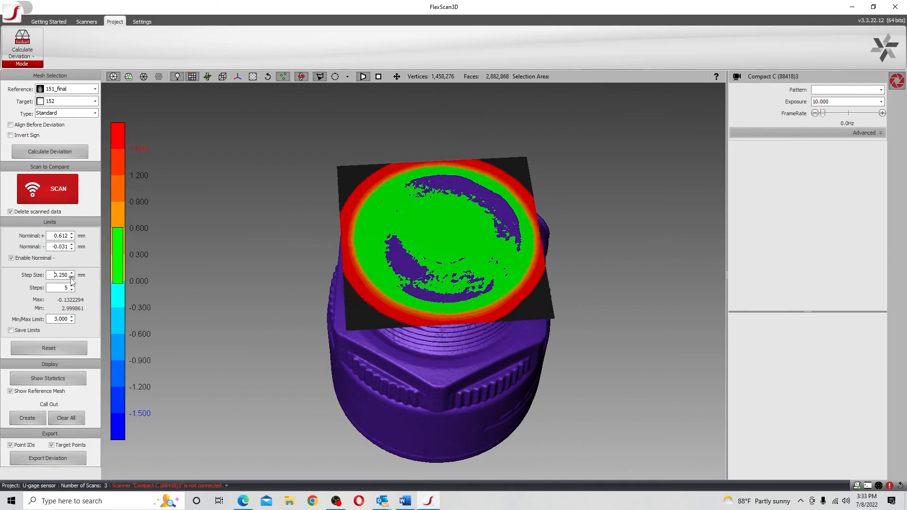
{"action": "left_click", "coordinate": [72, 278]}
{"action": "left_click", "coordinate": [71, 277]}
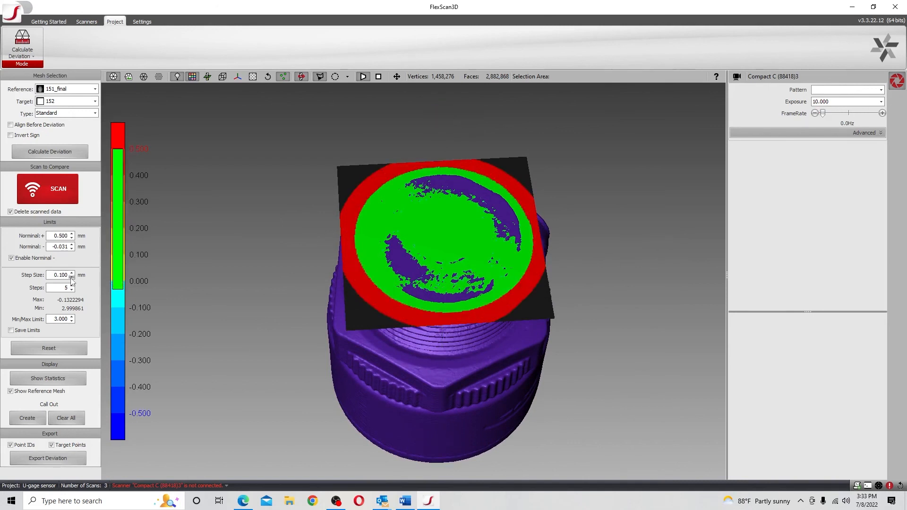
Disable the separate negative nominal limit and inspect the sensor's deviation map from other angles
{"action": "left_click", "coordinate": [14, 258]}
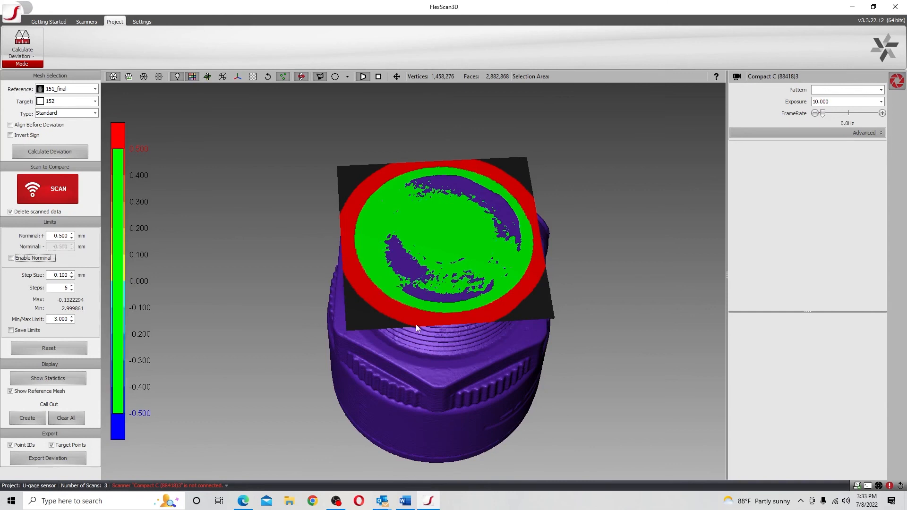
{"action": "left_click_drag", "start_coordinate": [416, 324], "coordinate": [410, 347]}
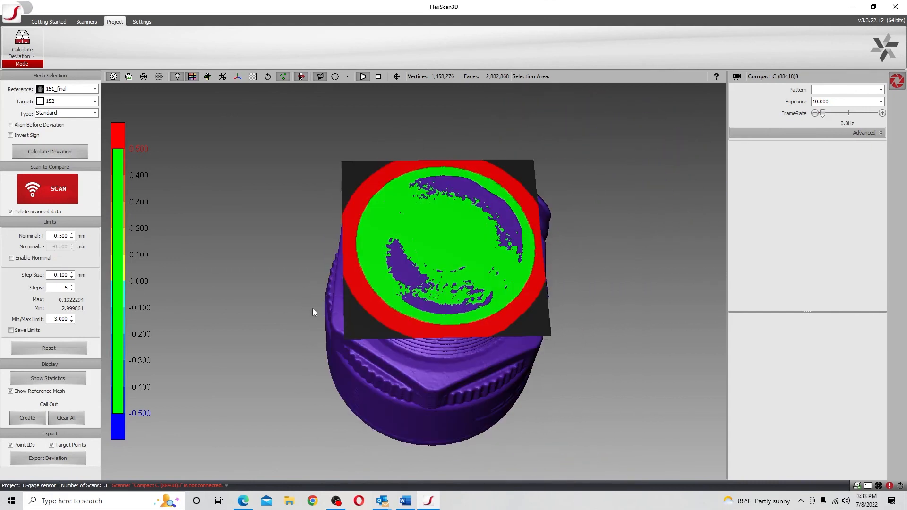
{"action": "left_click_drag", "start_coordinate": [330, 345], "coordinate": [324, 411]}
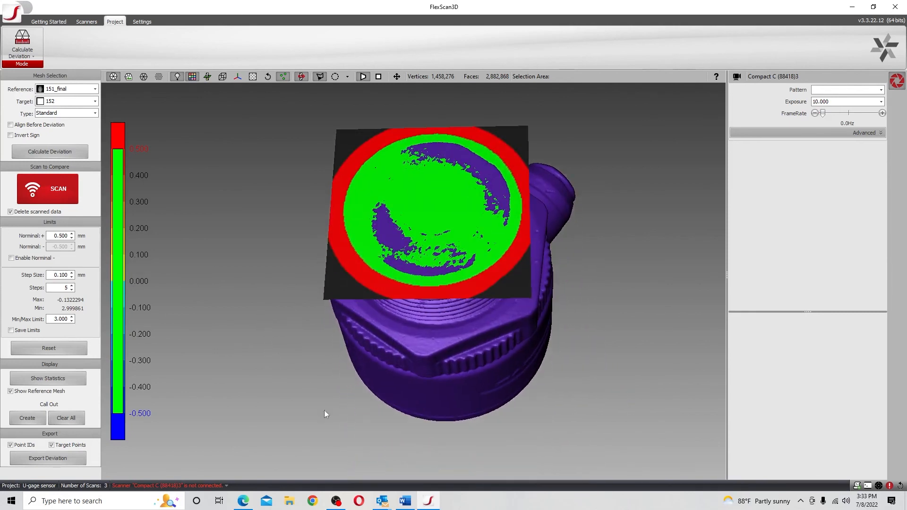